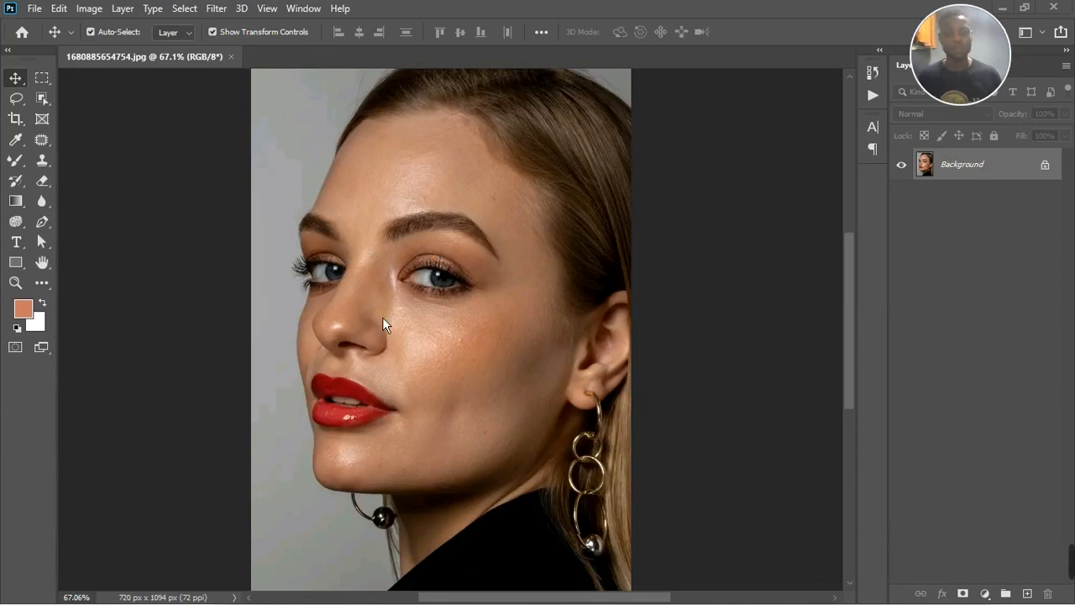
pyautogui.scroll(3, 491, 387)
pyautogui.scroll(-2, 491, 385)
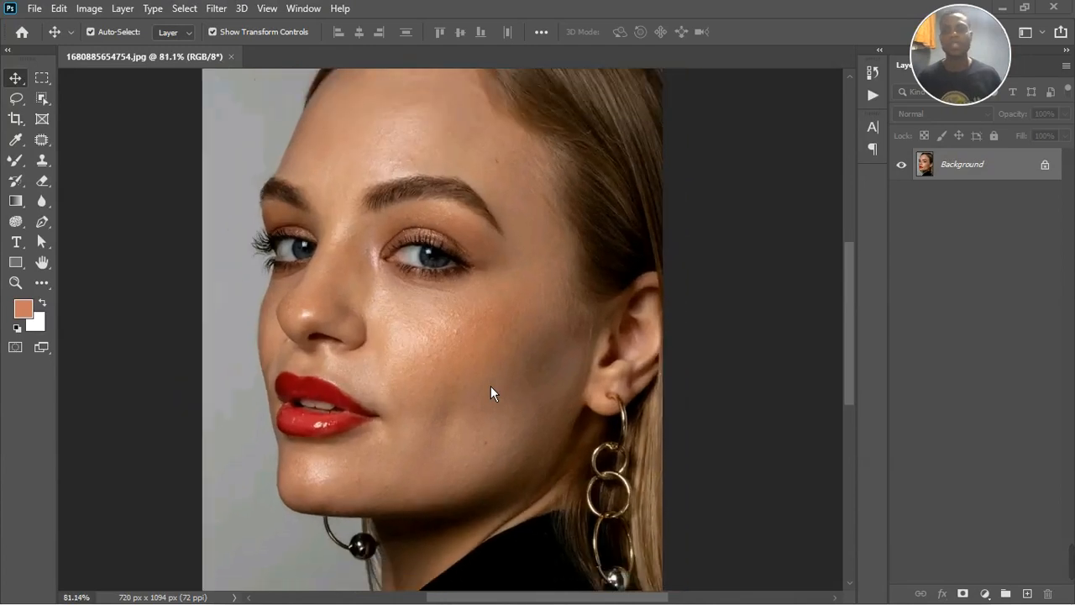
pyautogui.scroll(1, 492, 124)
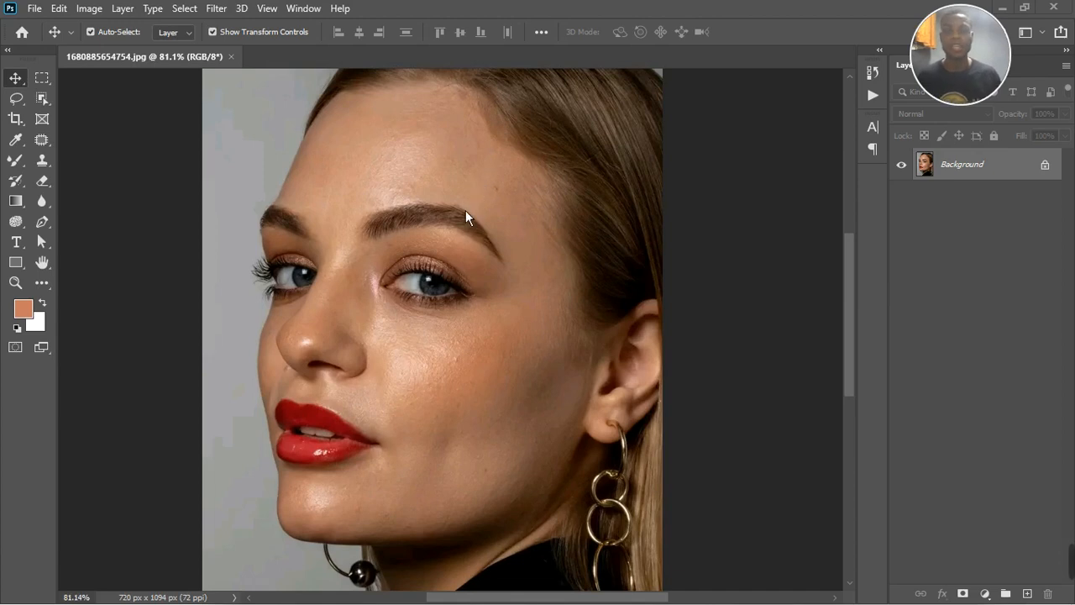
pyautogui.scroll(-1, 506, 291)
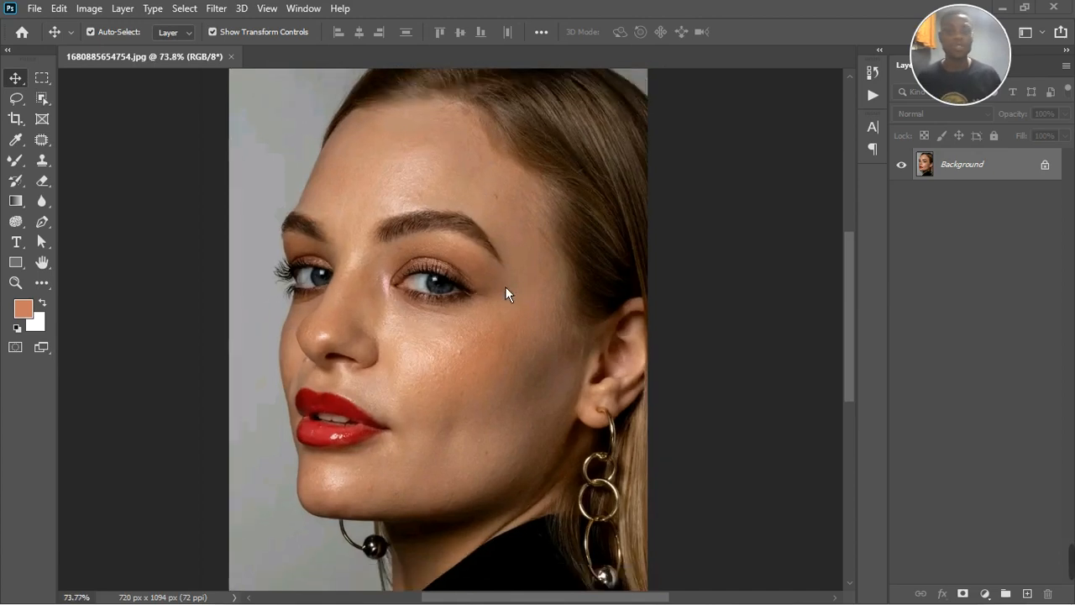
pyautogui.scroll(2, 503, 193)
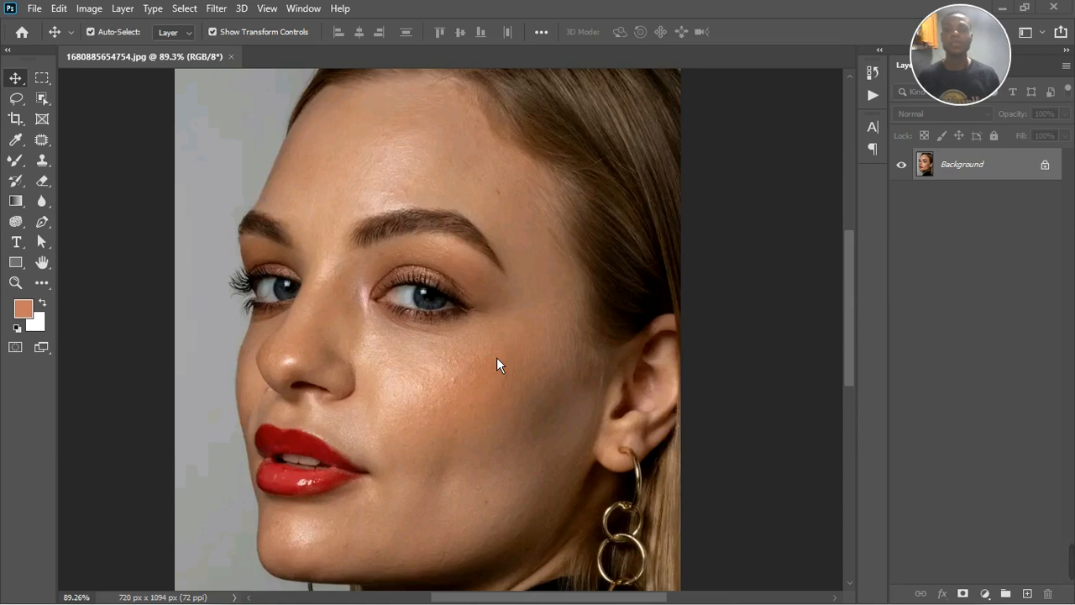
pyautogui.keyDown('alt'); pyautogui.scroll(1, 525, 370); pyautogui.keyUp('alt')
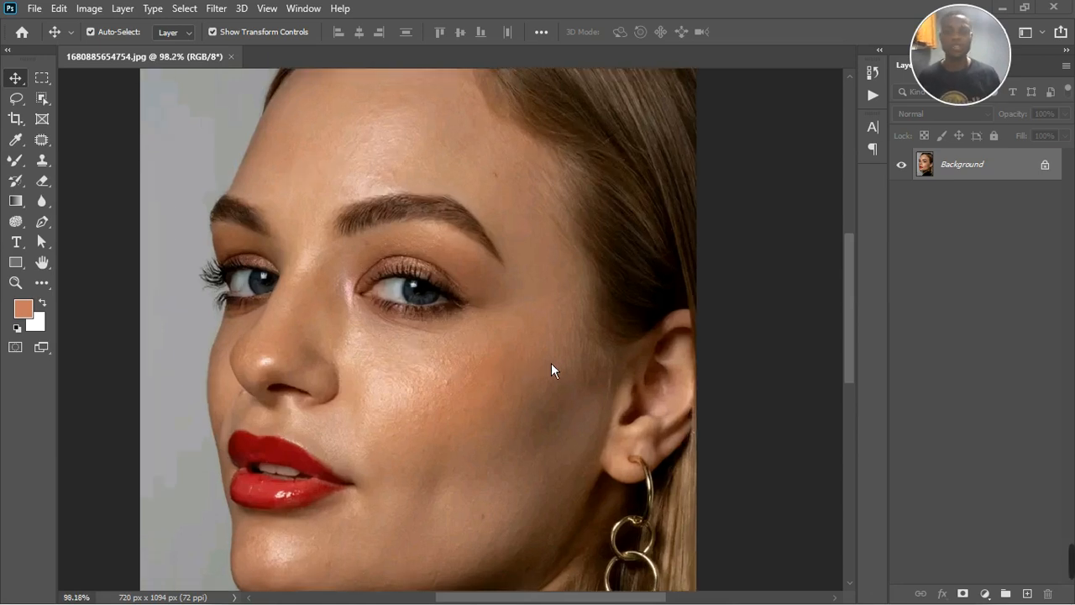
# - Unlock the background layer and duplicate it twice
pyautogui.click(1046, 165)
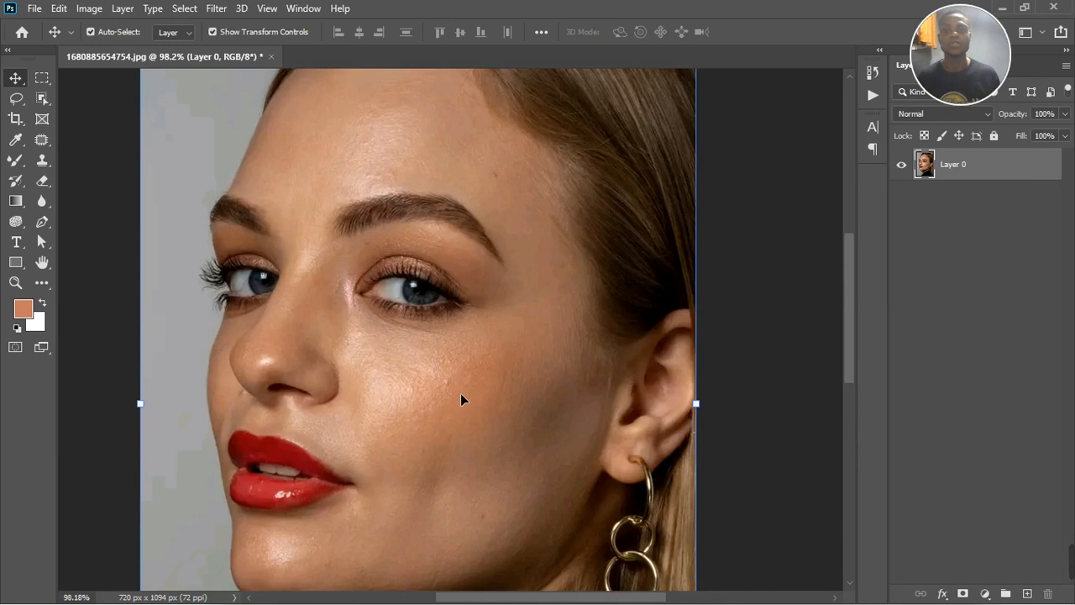
pyautogui.keyDown('alt'); pyautogui.scroll(-1, 460, 393); pyautogui.keyUp('alt')
pyautogui.keyDown('alt'); pyautogui.scroll(2, 466, 420); pyautogui.keyUp('alt')
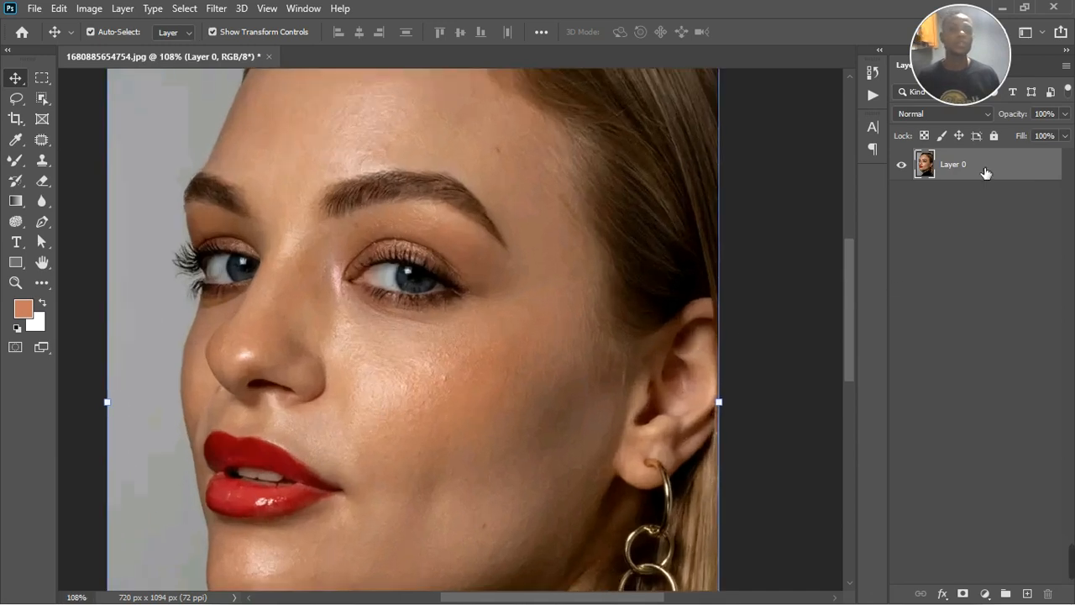
pyautogui.hotkey('ctrl', 'j')
pyautogui.hotkey('ctrl', 'j')
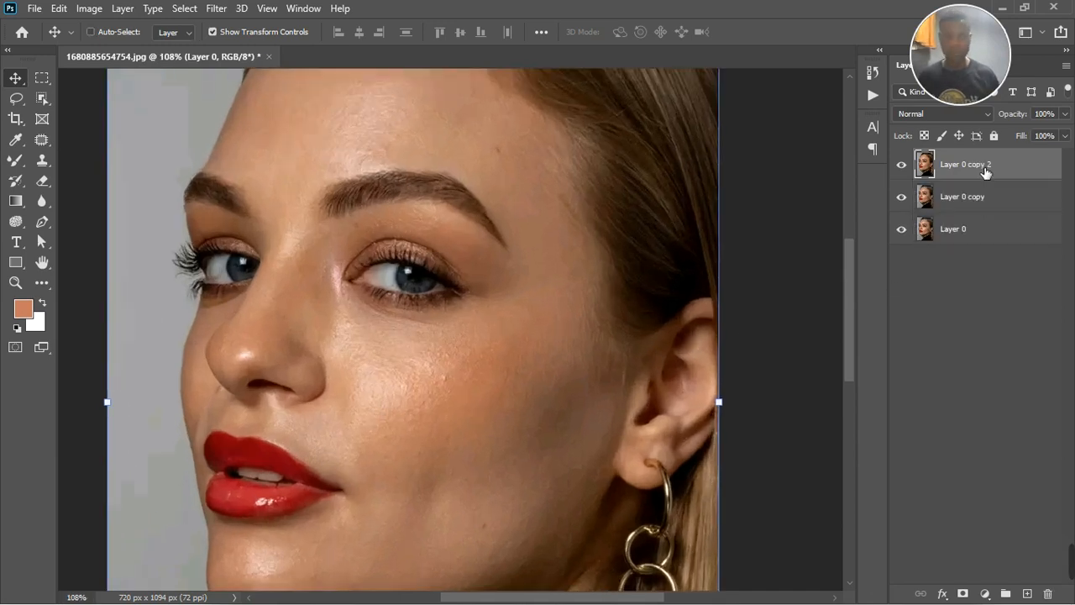
# - Hide the top copy and apply a Gaussian Blur with a 4.3 pixel radius to the middle layer, Layer 0 copy
pyautogui.click(902, 165)
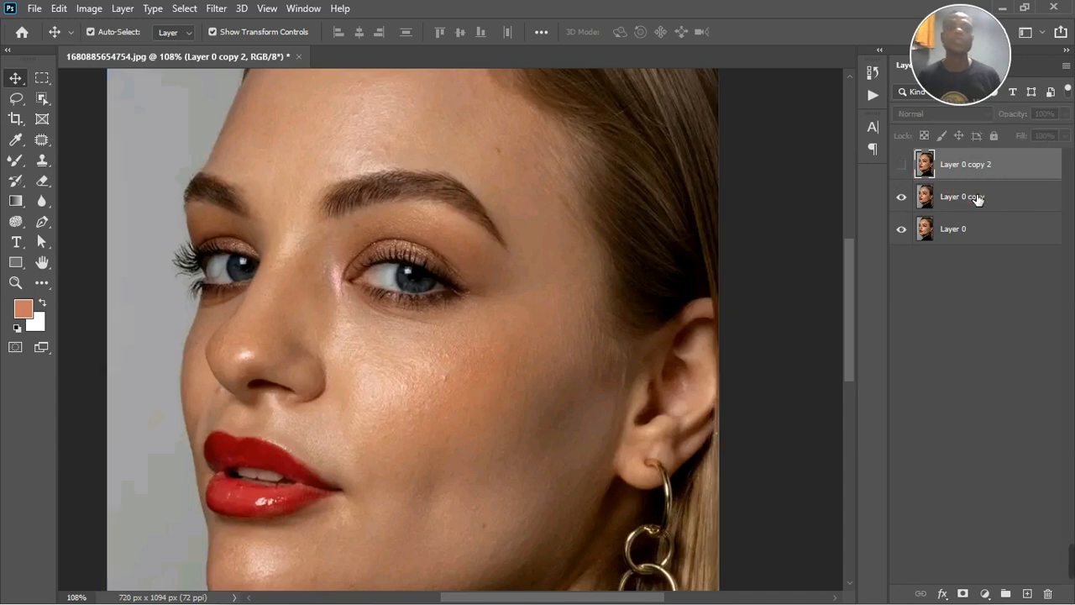
pyautogui.click(977, 199)
pyautogui.click(216, 8)
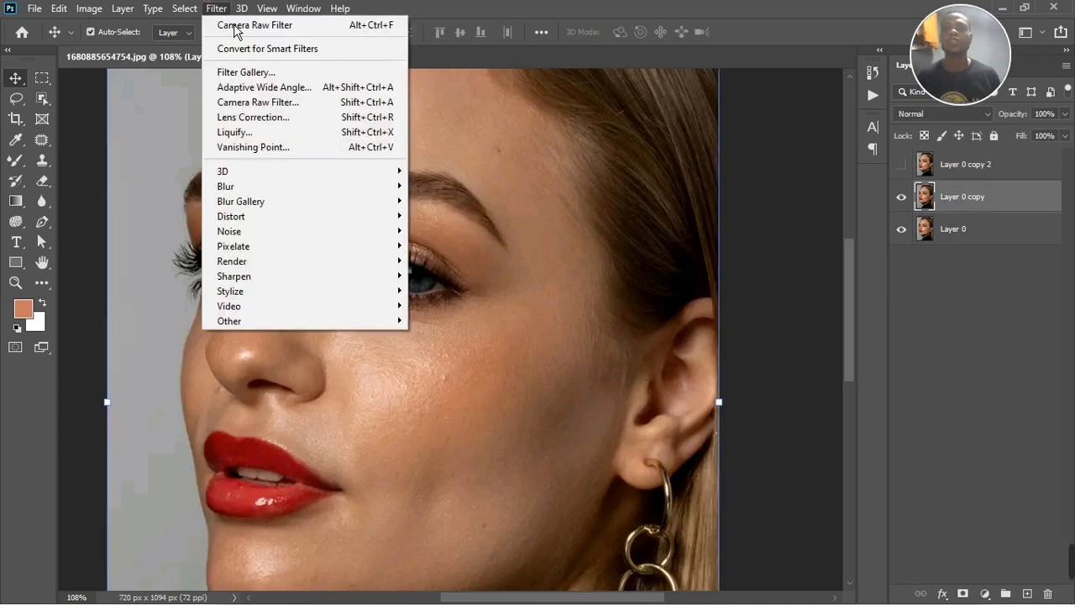
pyautogui.moveTo(255, 192)
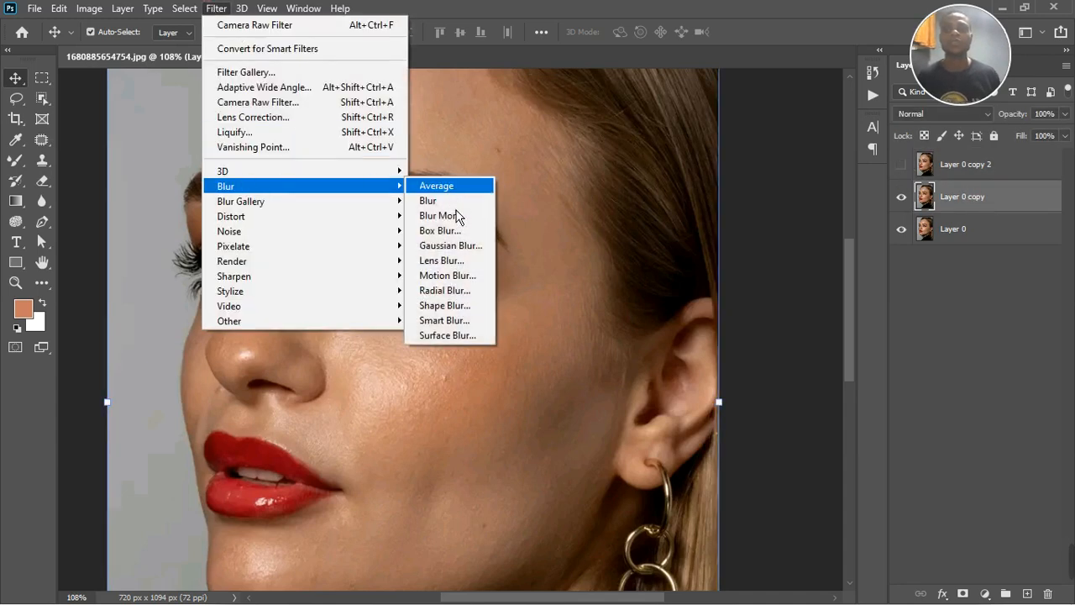
pyautogui.click(458, 246)
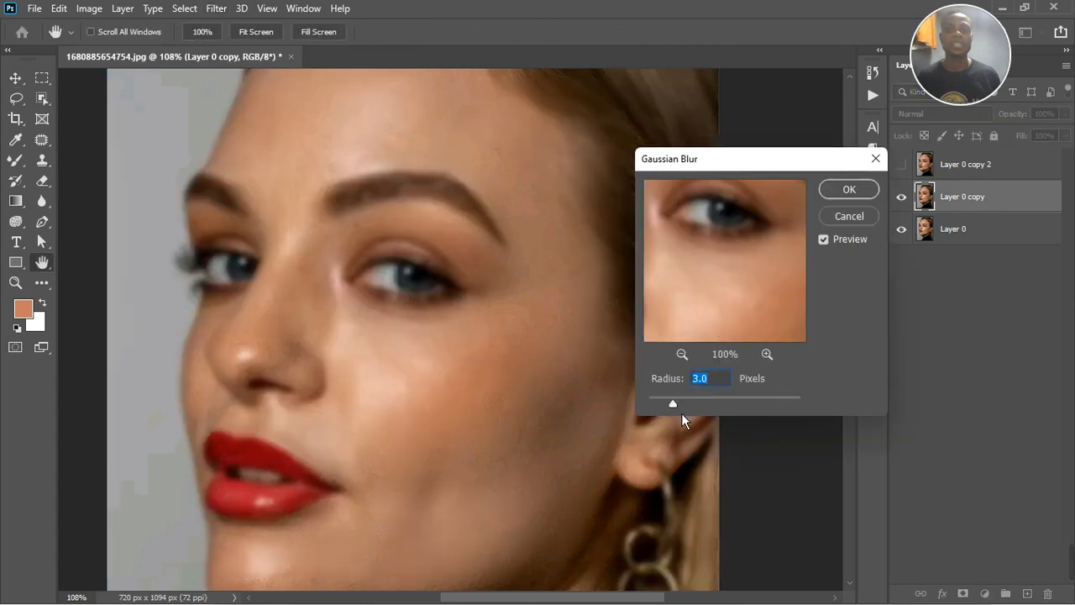
pyautogui.click(680, 413)
pyautogui.moveTo(688, 414); pyautogui.dragTo(692, 414)
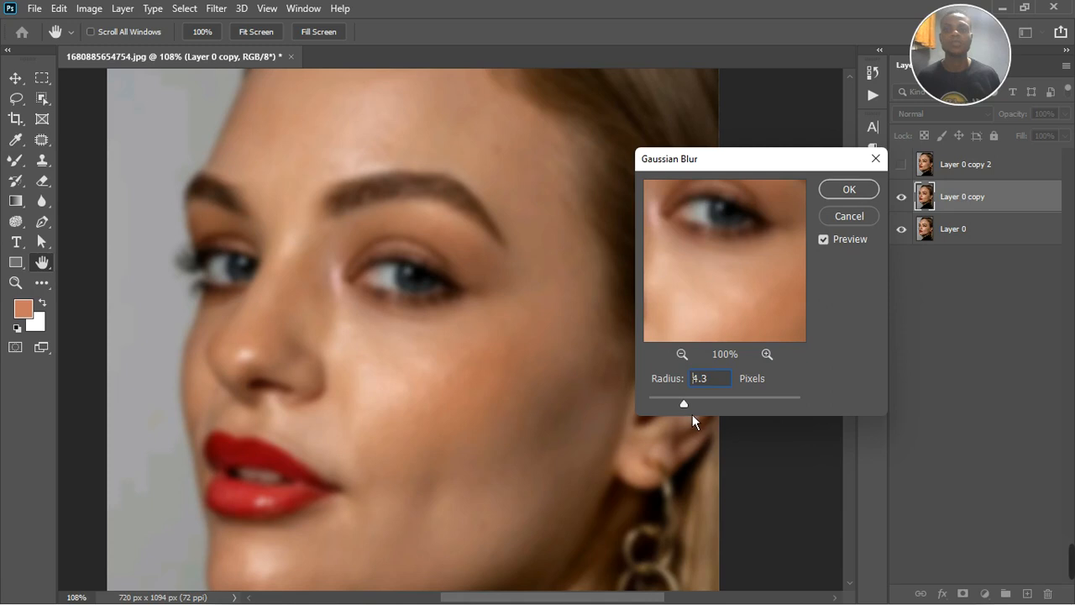
pyautogui.click(847, 196)
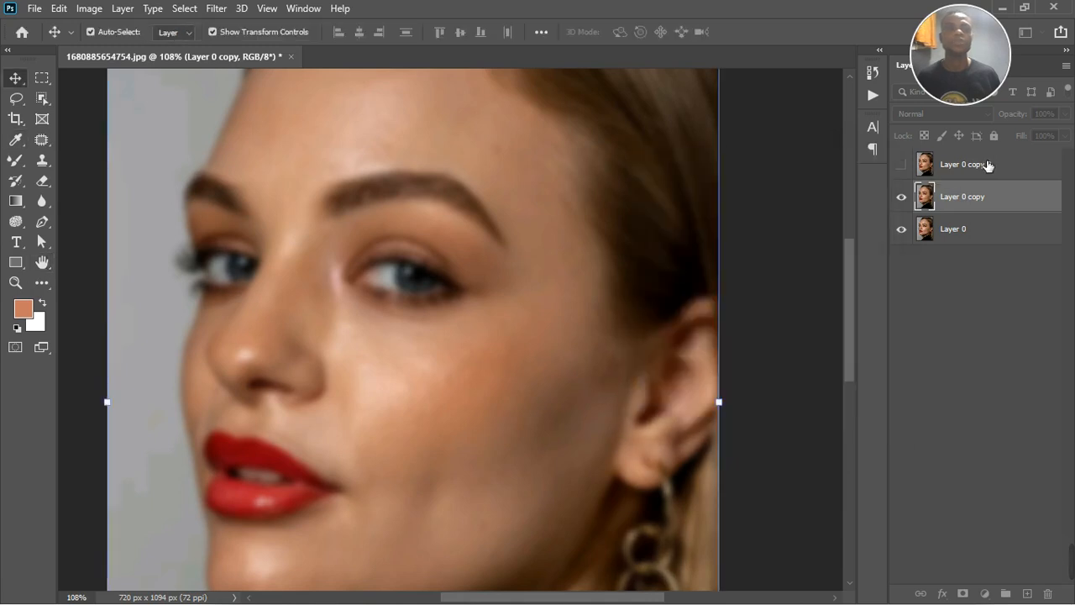
# - Show the top copy and use Apply Image on it with Layer 0 copy as source, Subtract blending, scale 2 and offset 128
pyautogui.click(950, 170)
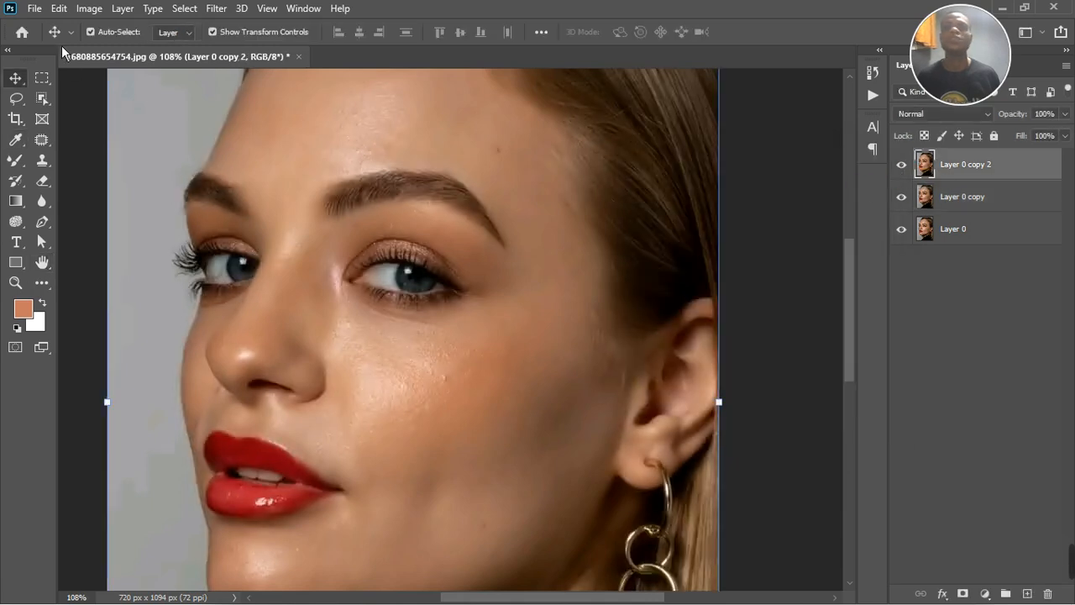
pyautogui.click(89, 8)
pyautogui.click(139, 244)
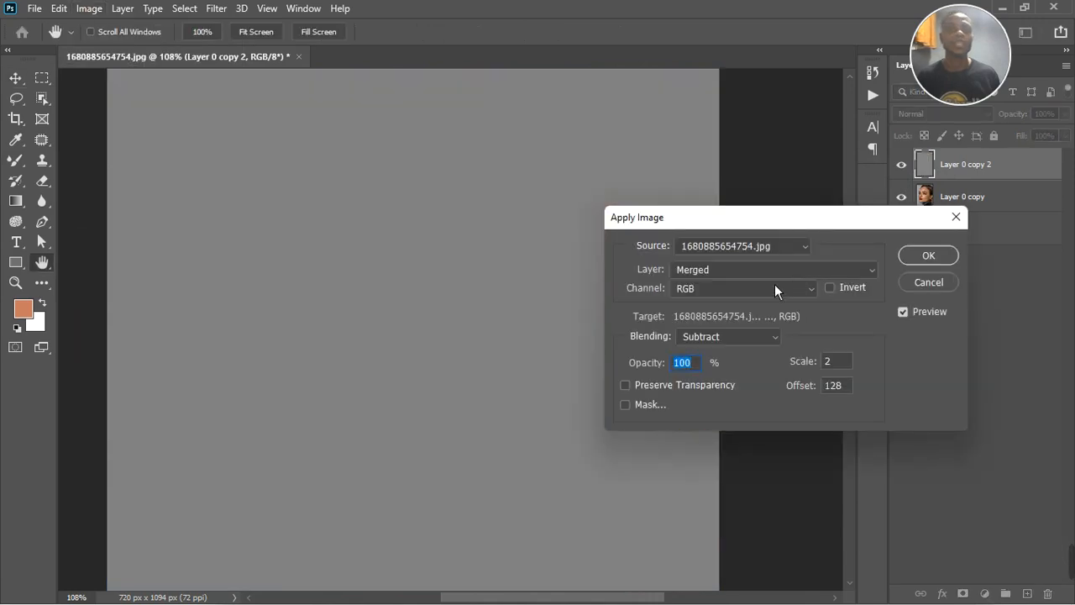
pyautogui.click(774, 271)
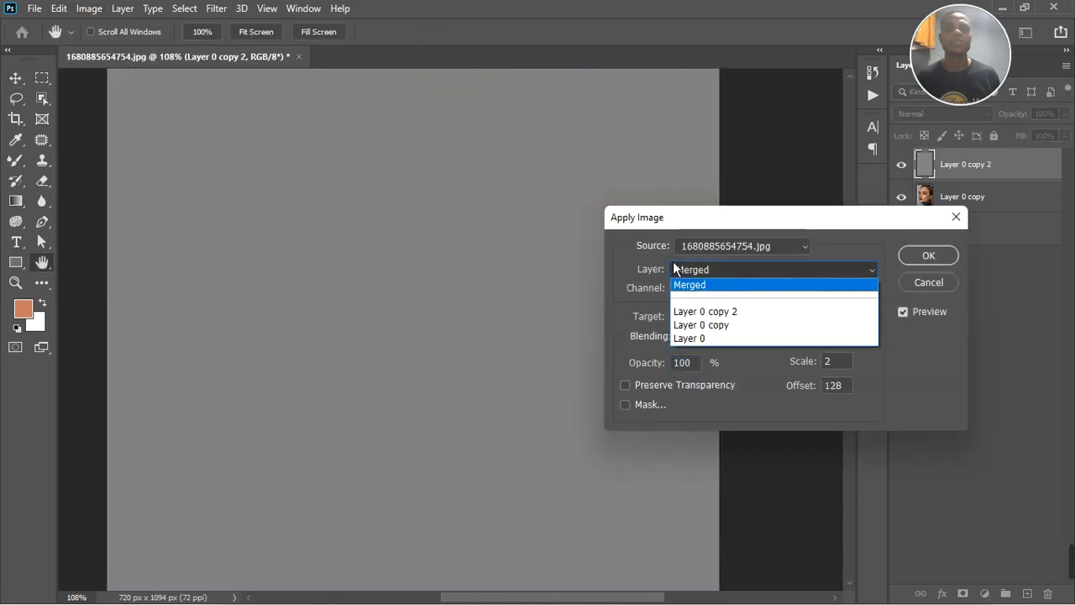
pyautogui.click(714, 326)
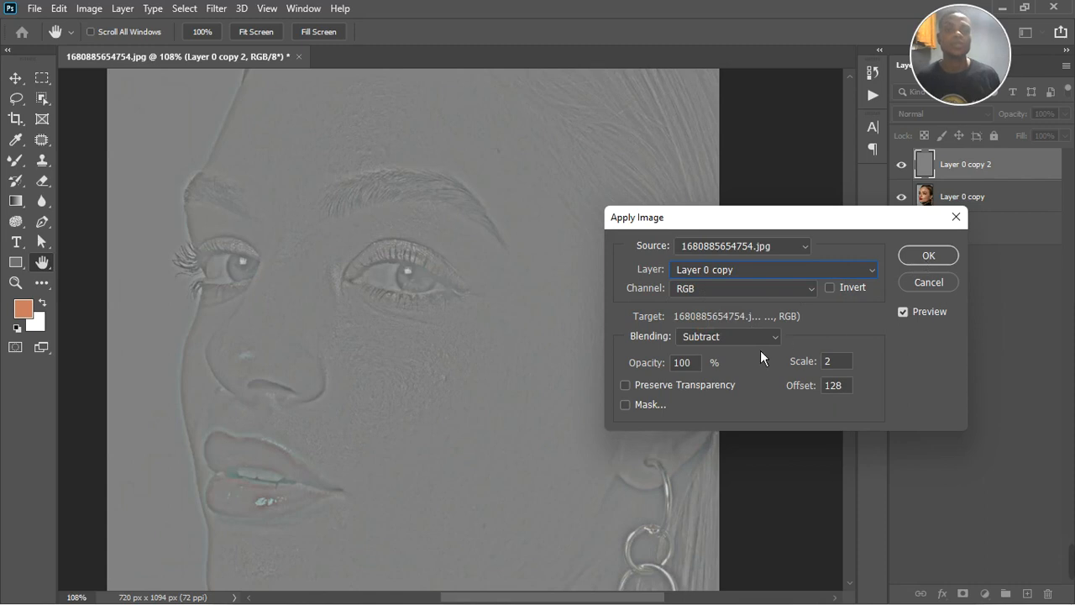
pyautogui.click(927, 257)
# - Set the blend mode of the grey texture layer, Layer 0 copy 2, to Linear Light
pyautogui.scroll(-2, 558, 211)
pyautogui.scroll(-1, 559, 210)
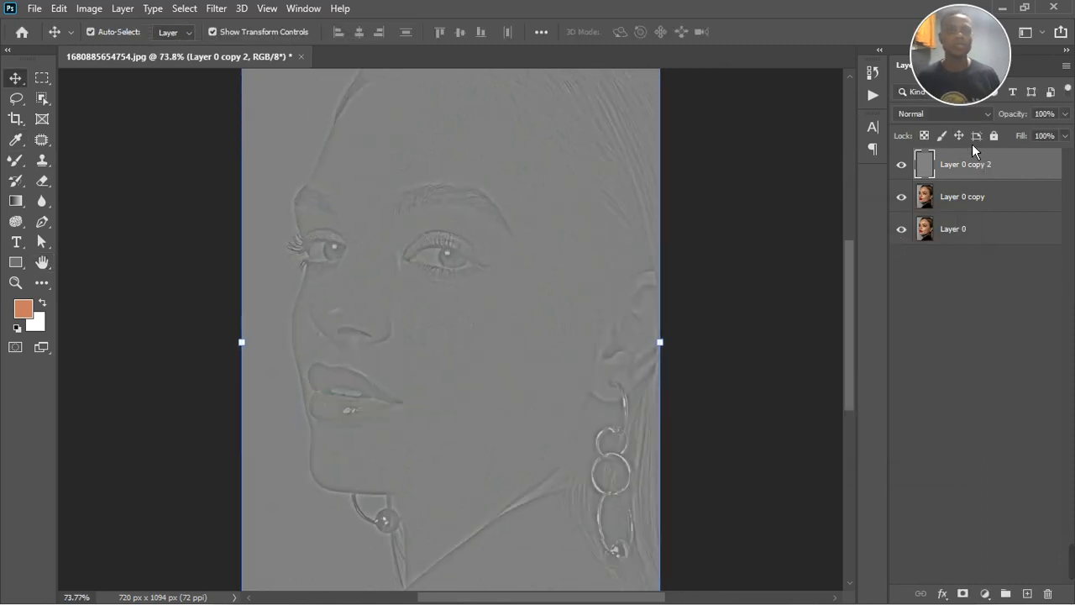
pyautogui.click(942, 114)
pyautogui.click(945, 359)
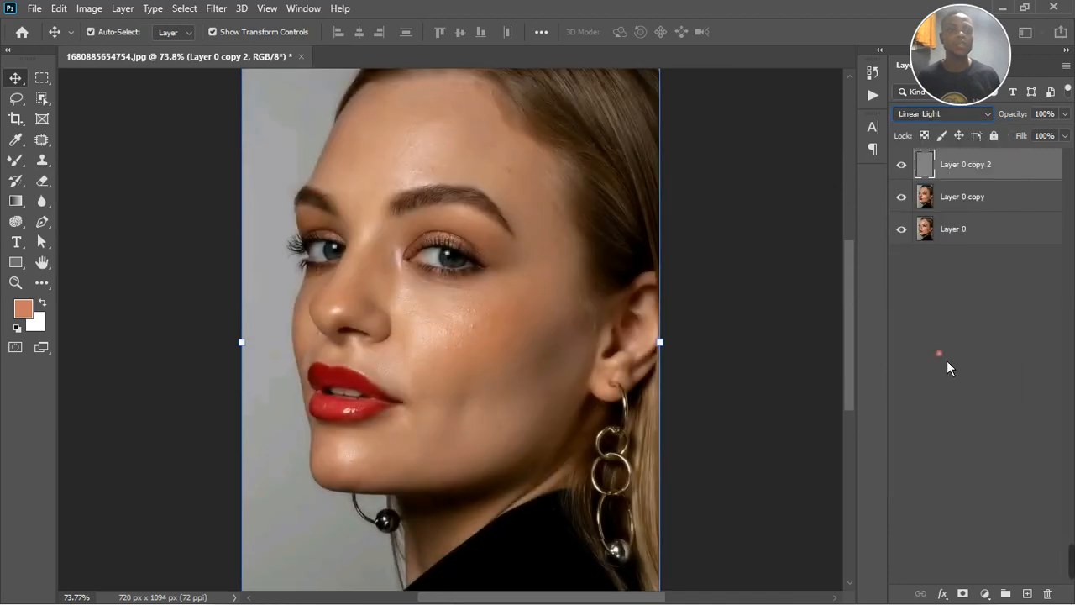
# - Group the texture layer and the blurred copy, and expand the group to show its layers
pyautogui.keyDown('shift'); pyautogui.click(988, 207); pyautogui.keyUp('shift')
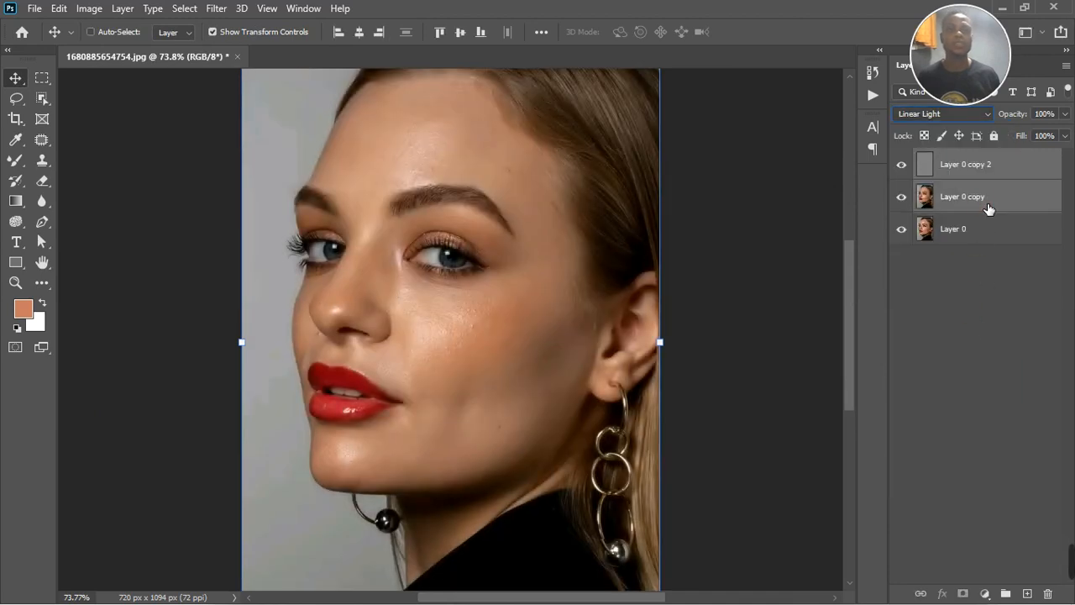
pyautogui.click(1005, 593)
pyautogui.click(920, 160)
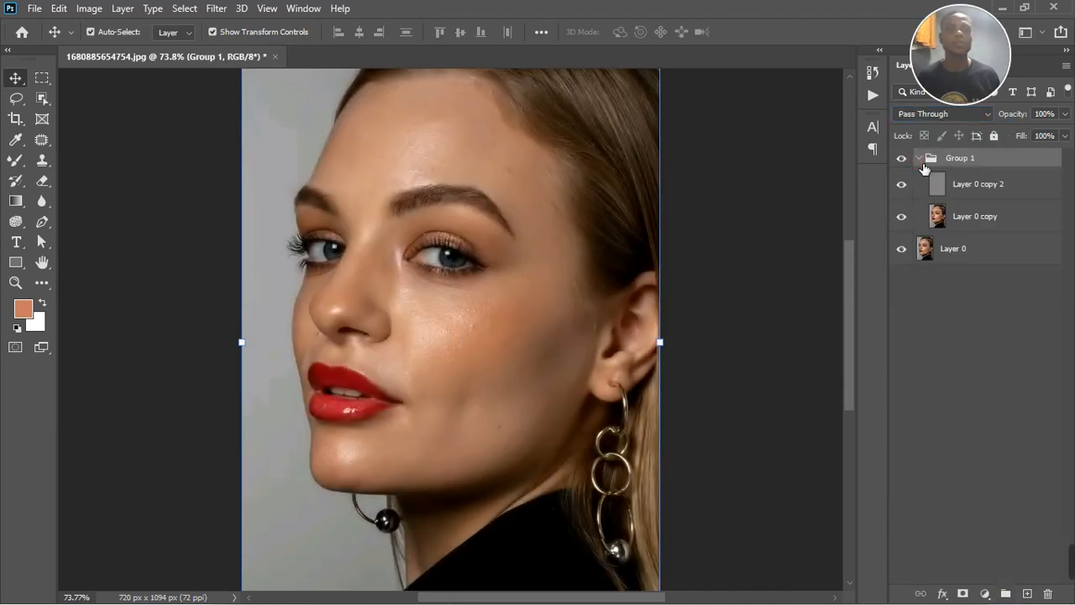
# - Select the blurred copy inside the group and choose the Mixer Brush for smoothing the facial skin
pyautogui.click(972, 216)
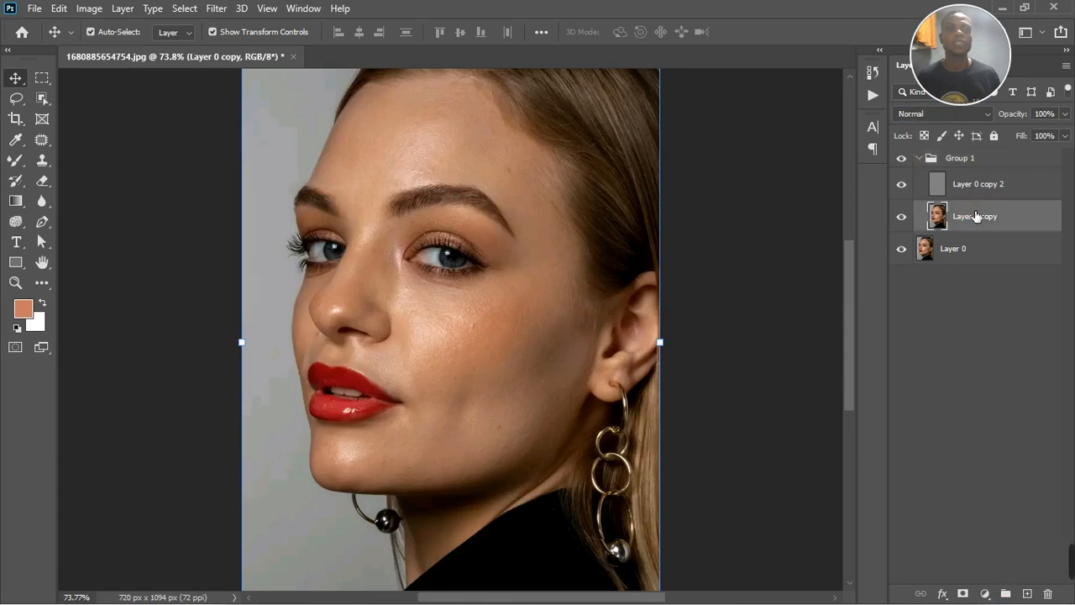
pyautogui.click(15, 161)
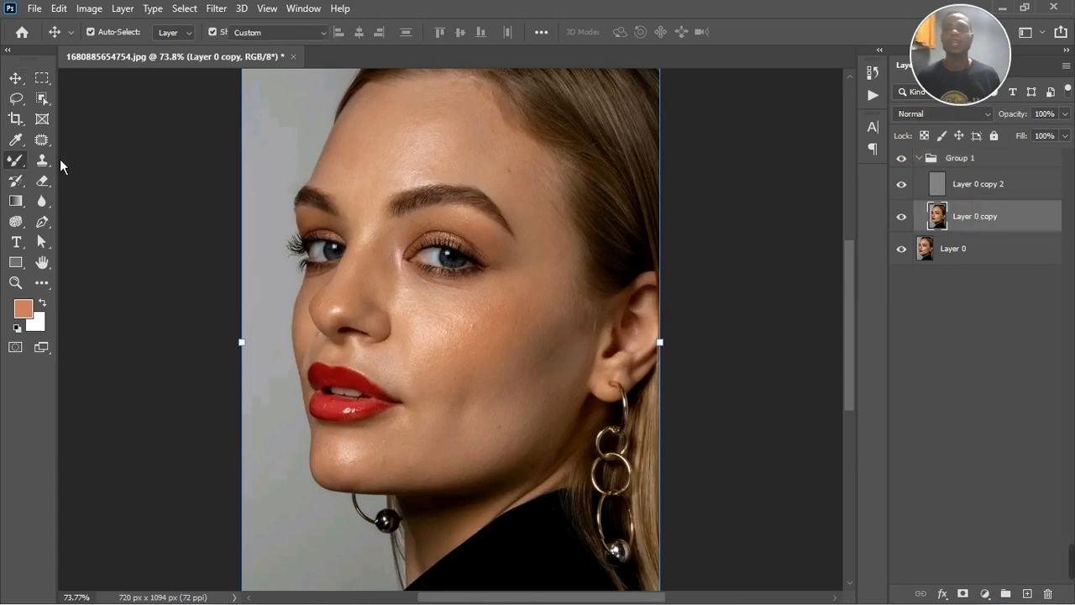
pyautogui.scroll(2, 439, 135)
pyautogui.scroll(1, 400, 165)
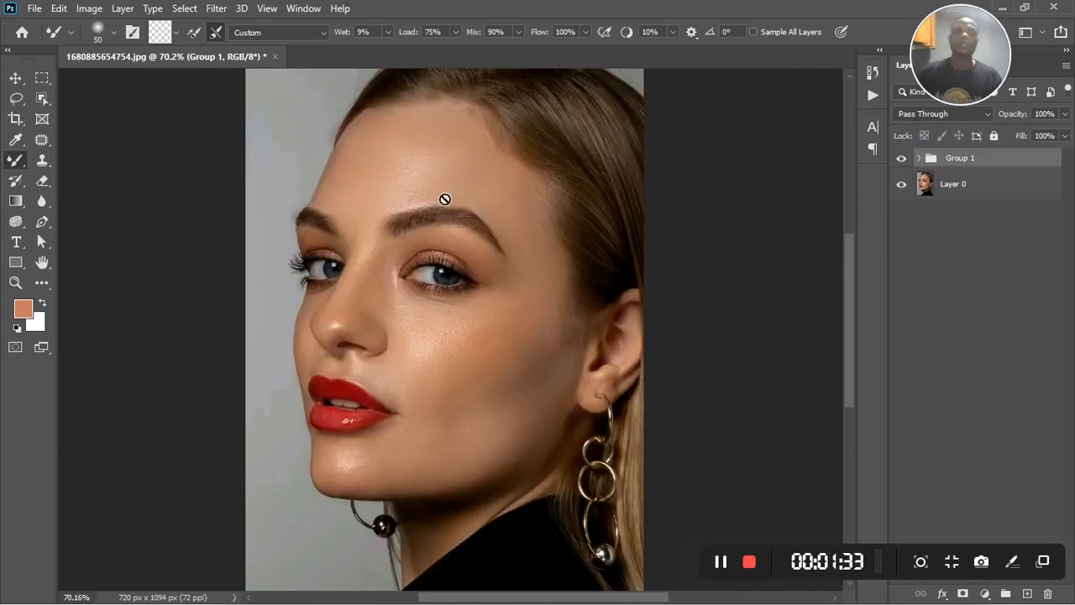
# - Compare the portrait before and after retouching by hiding and showing the retouch group
pyautogui.click(903, 159)
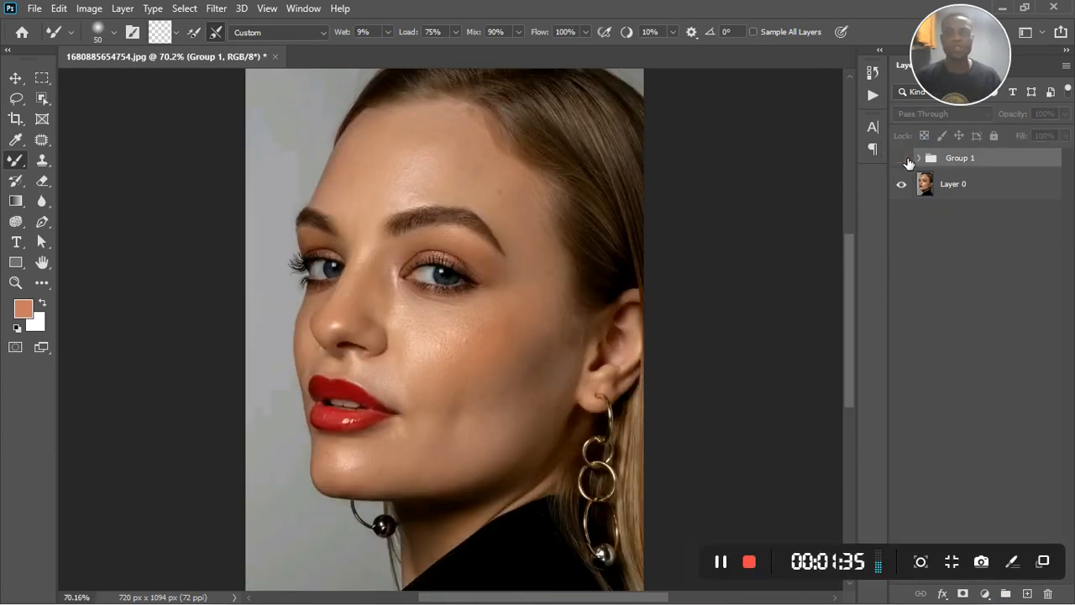
pyautogui.scroll(3, 476, 379)
pyautogui.scroll(-2, 616, 353)
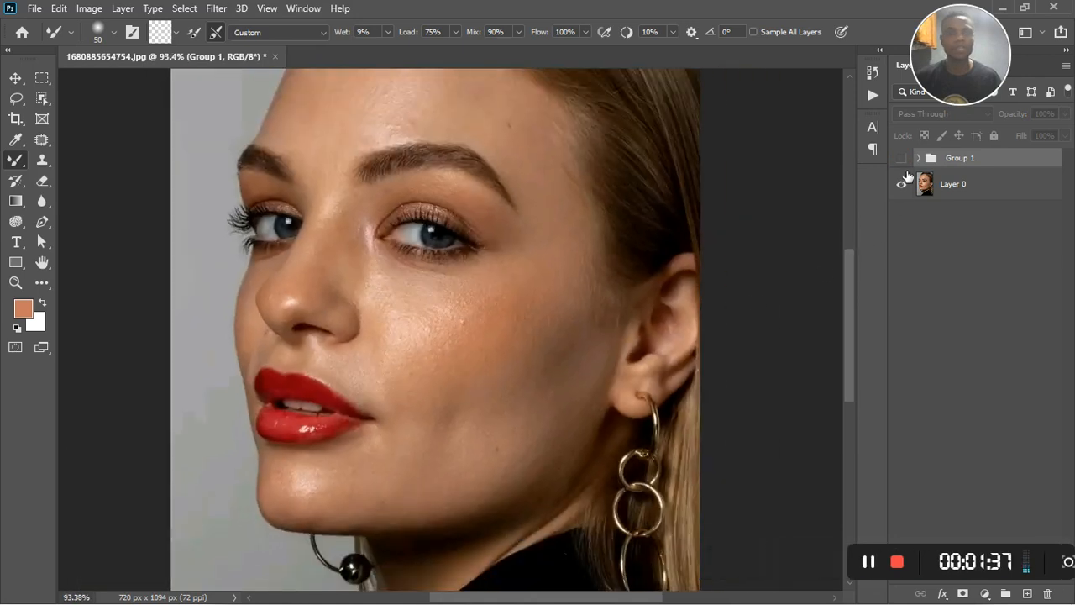
pyautogui.click(902, 159)
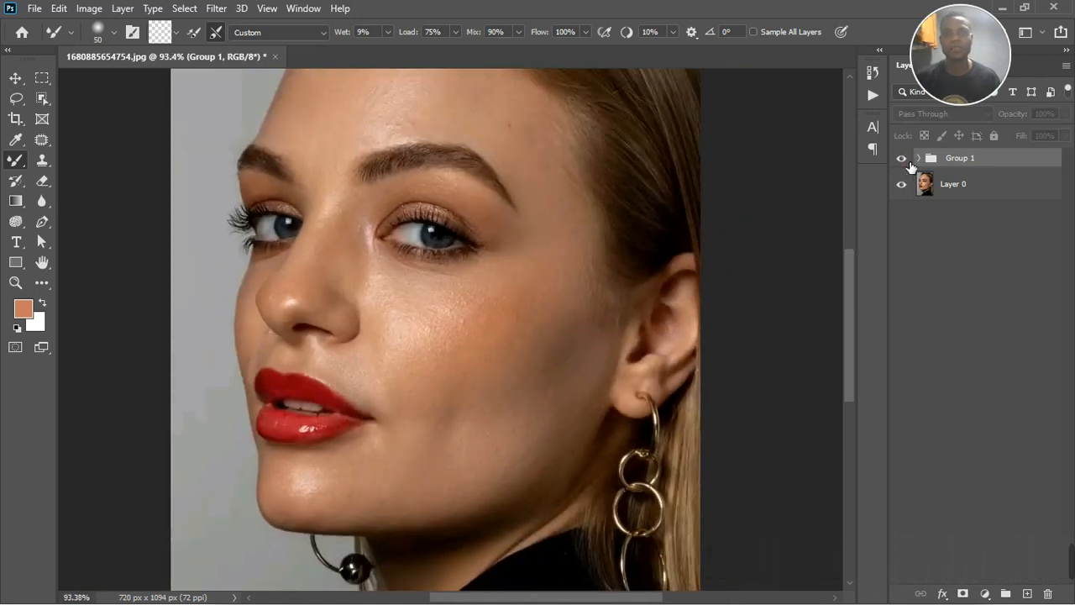
pyautogui.scroll(-2, 429, 350)
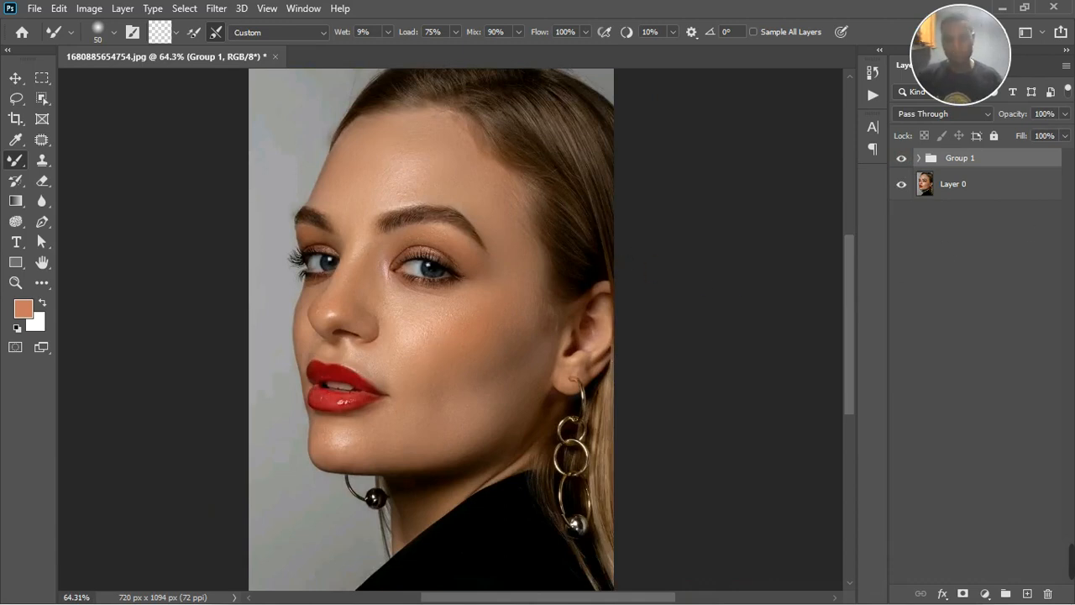
# - Stamp all visible layers into a new merged layer above the retouch group
pyautogui.click(216, 8)
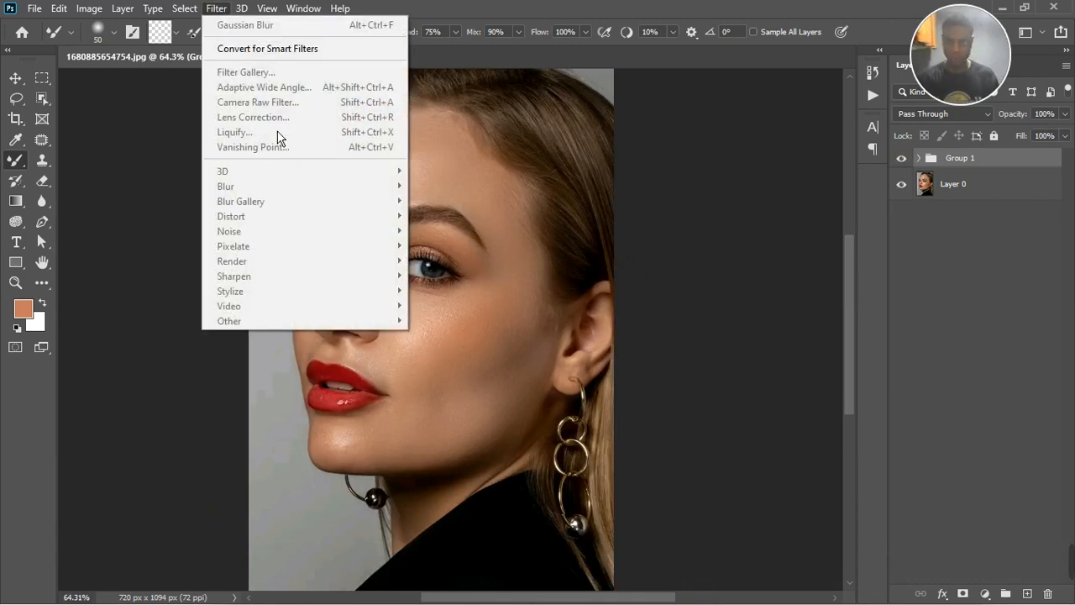
pyautogui.click(991, 159)
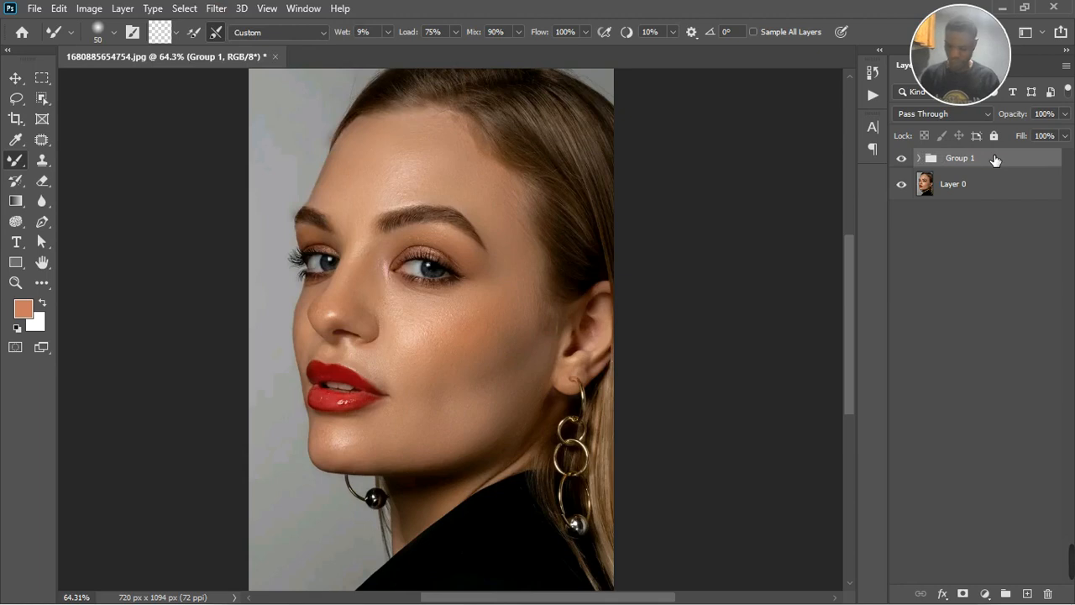
pyautogui.hotkey('ctrl', 'shift', 'alt', 'e')
# - Add a Brightness/Contrast adjustment layer above the merged layer
pyautogui.click(215, 8)
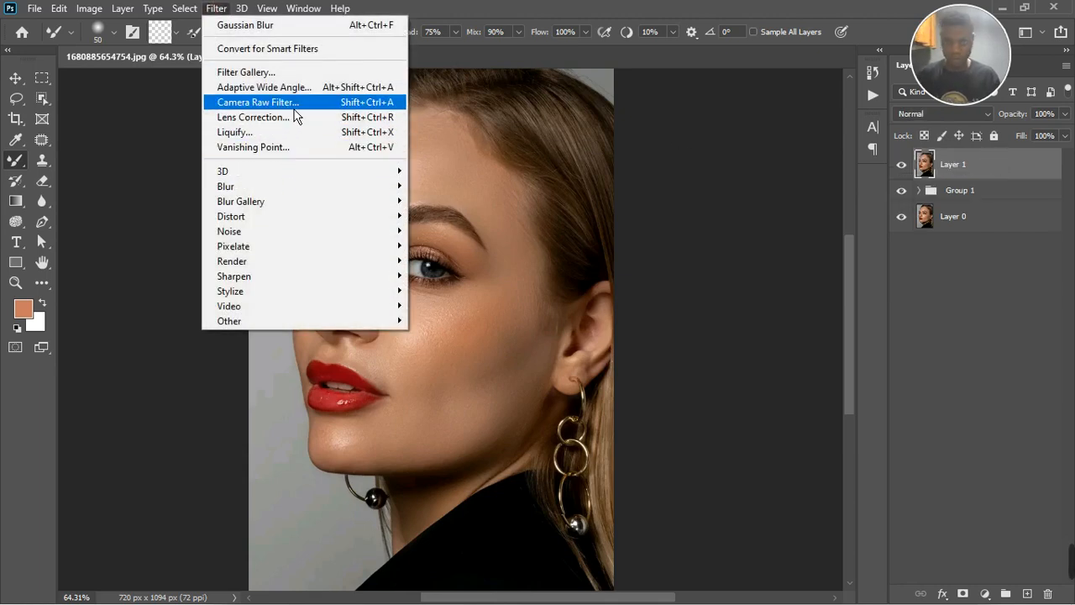
pyautogui.click(1027, 350)
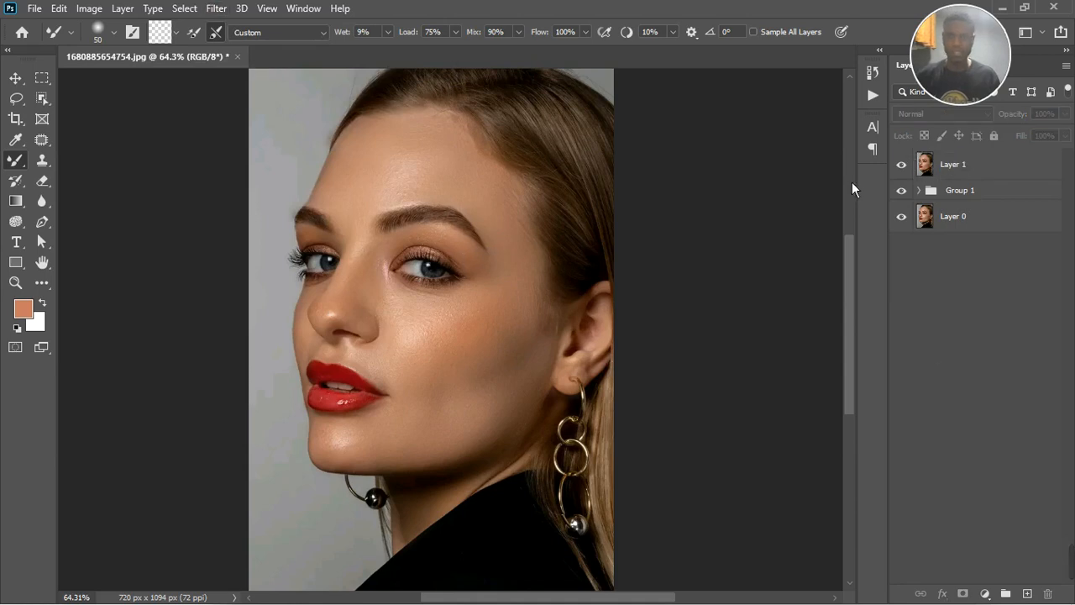
pyautogui.click(986, 593)
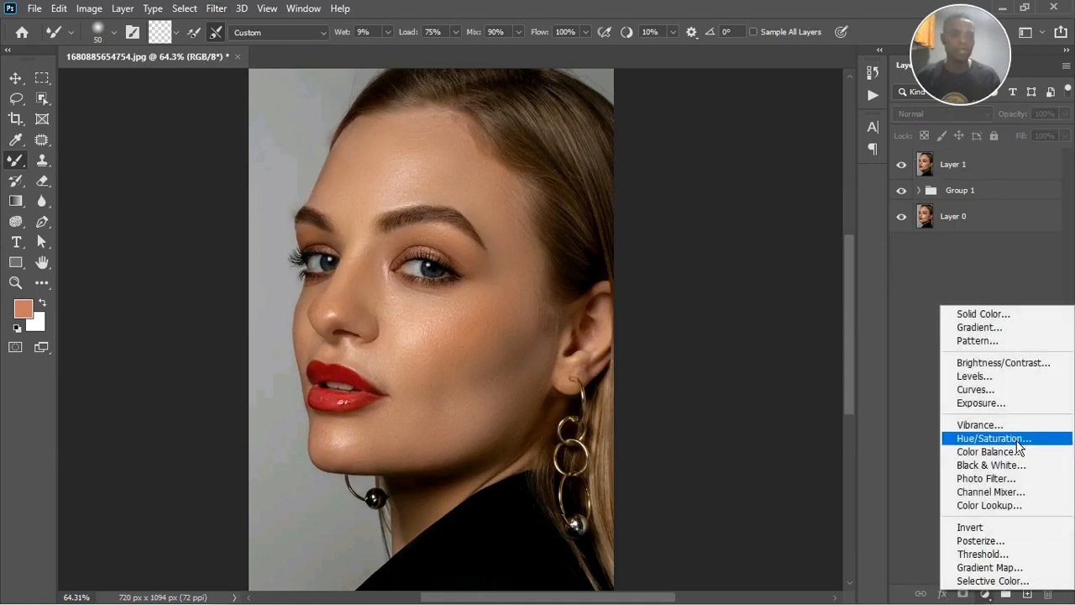
pyautogui.click(1012, 360)
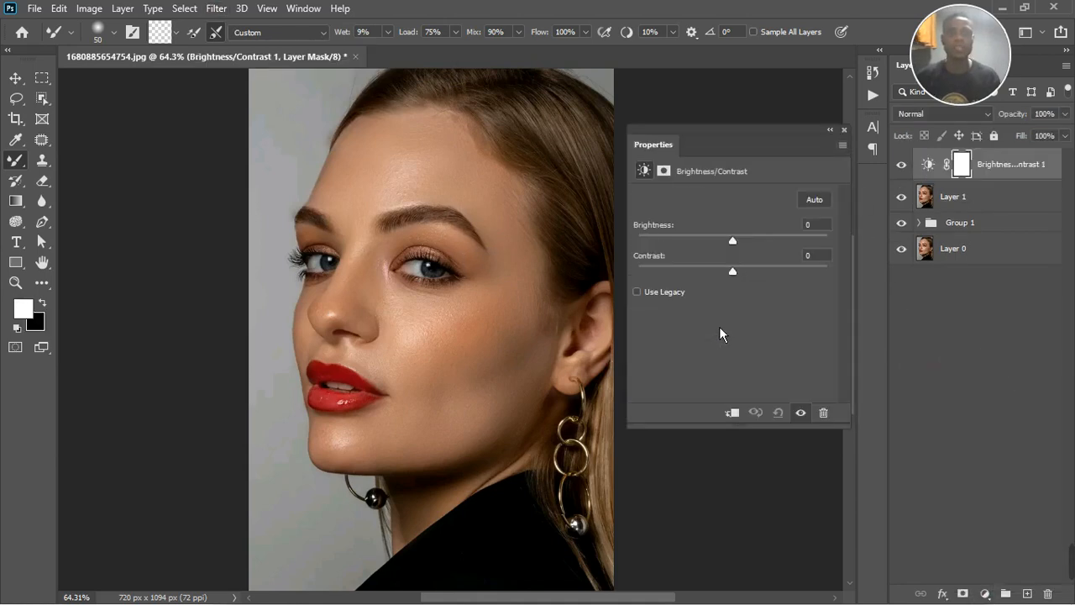
# - Set the adjustment layer's brightness to 30 and close its settings
pyautogui.moveTo(733, 241); pyautogui.dragTo(758, 252)
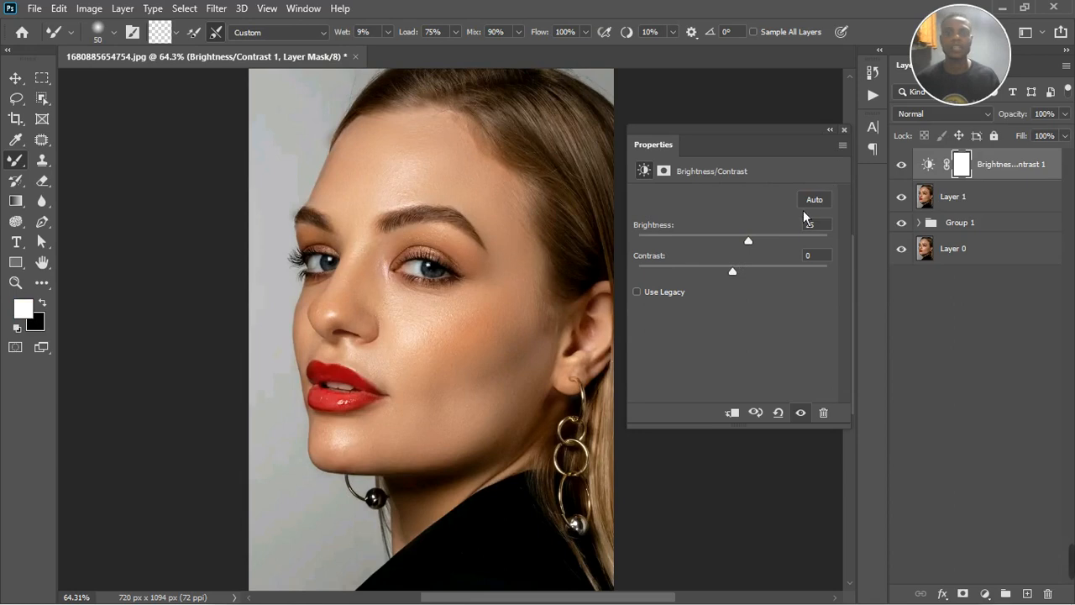
pyautogui.moveTo(760, 250); pyautogui.dragTo(760, 254)
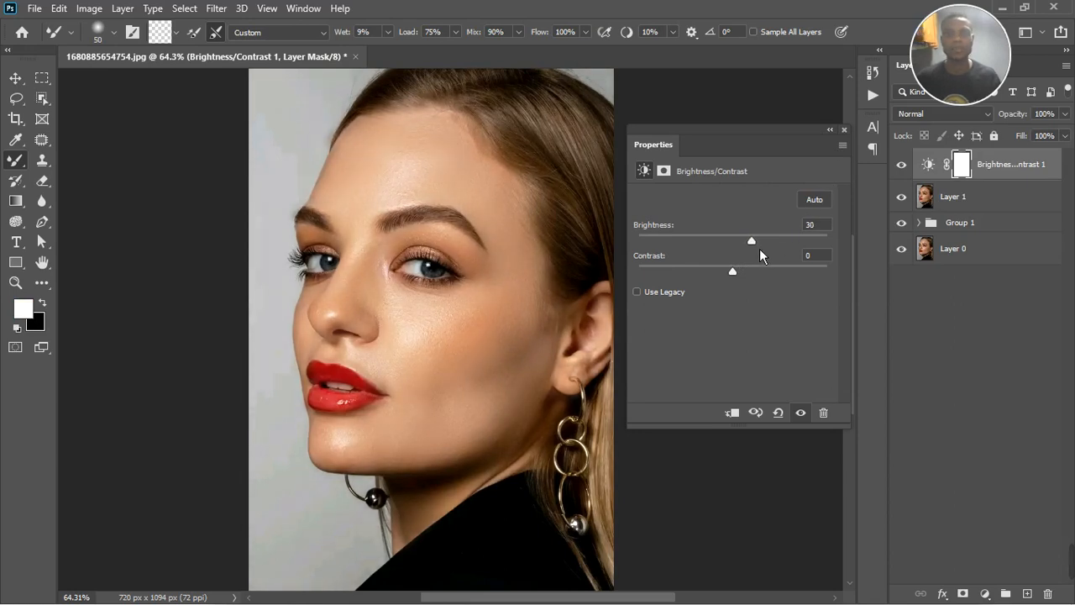
pyautogui.click(844, 129)
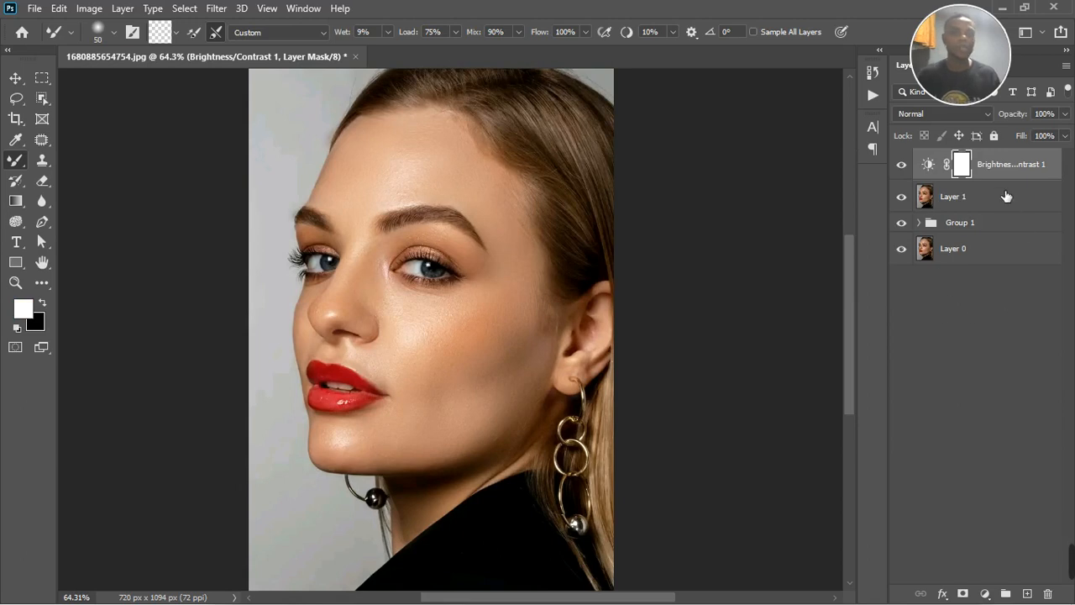
# - Add a Curves adjustment layer that raises the RGB midtones, and invert its mask to black
pyautogui.click(986, 594)
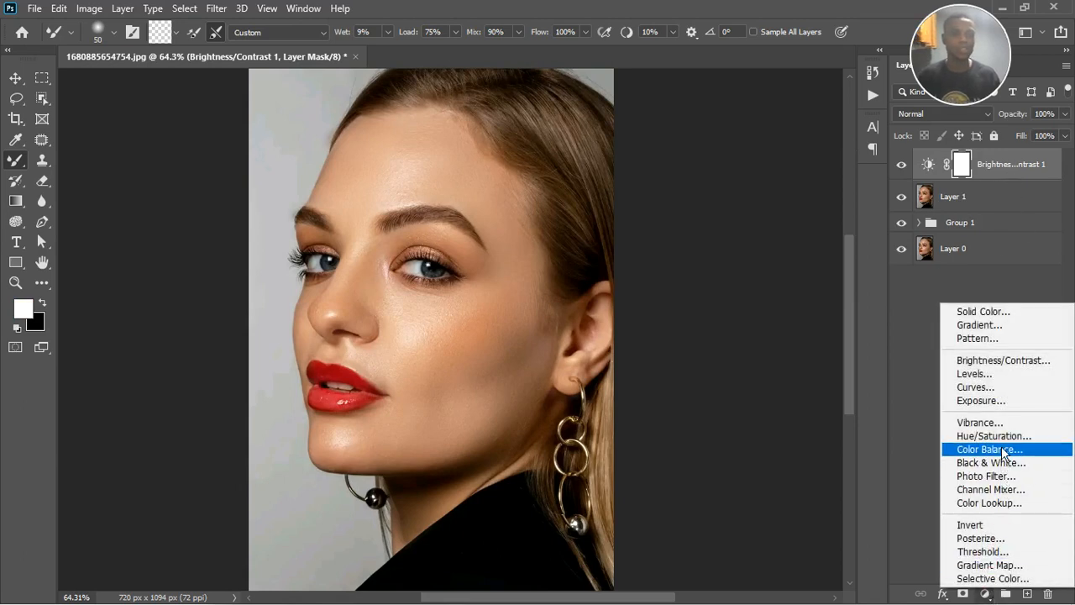
pyautogui.click(991, 387)
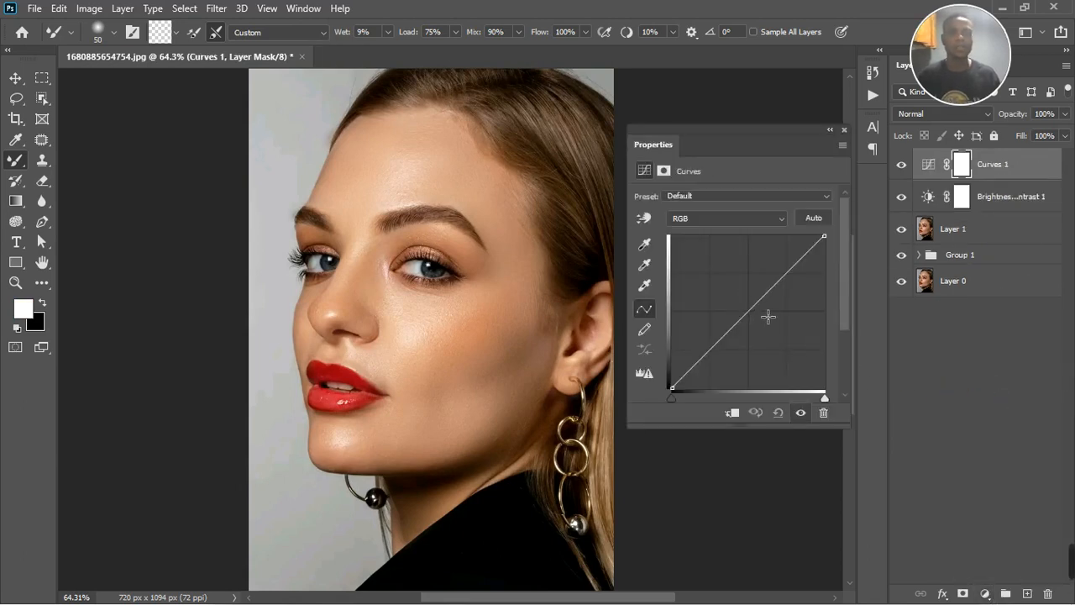
pyautogui.moveTo(753, 313); pyautogui.dragTo(749, 310)
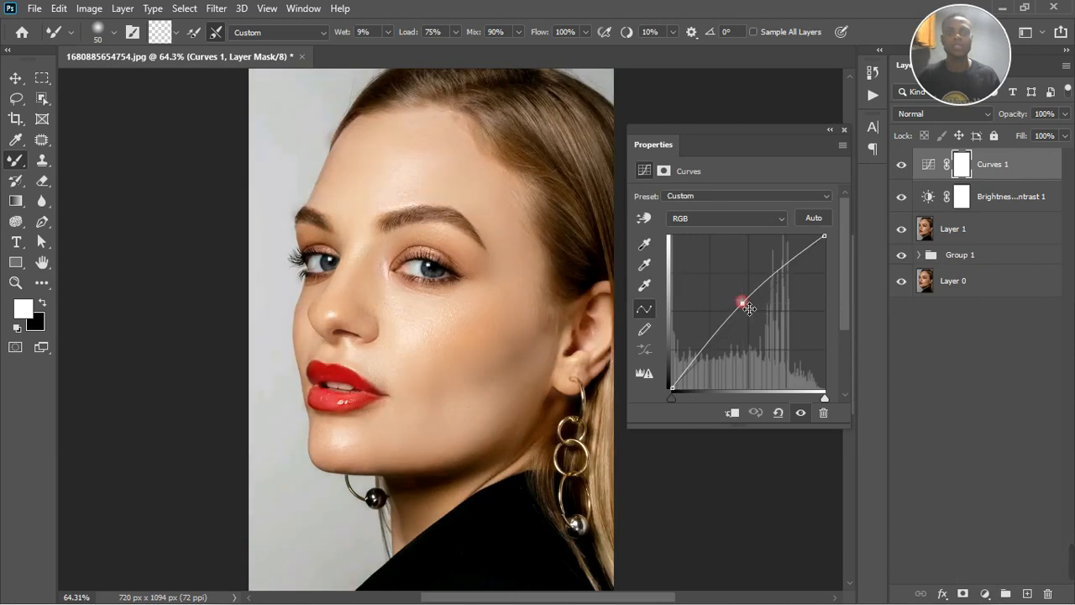
pyautogui.click(844, 130)
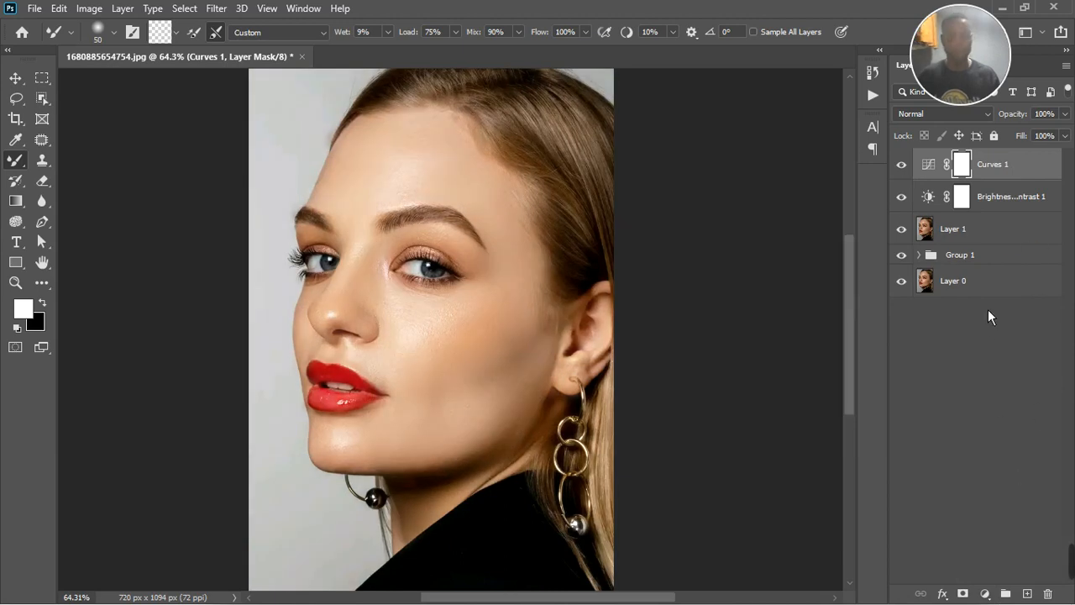
pyautogui.hotkey('ctrl', 'i')
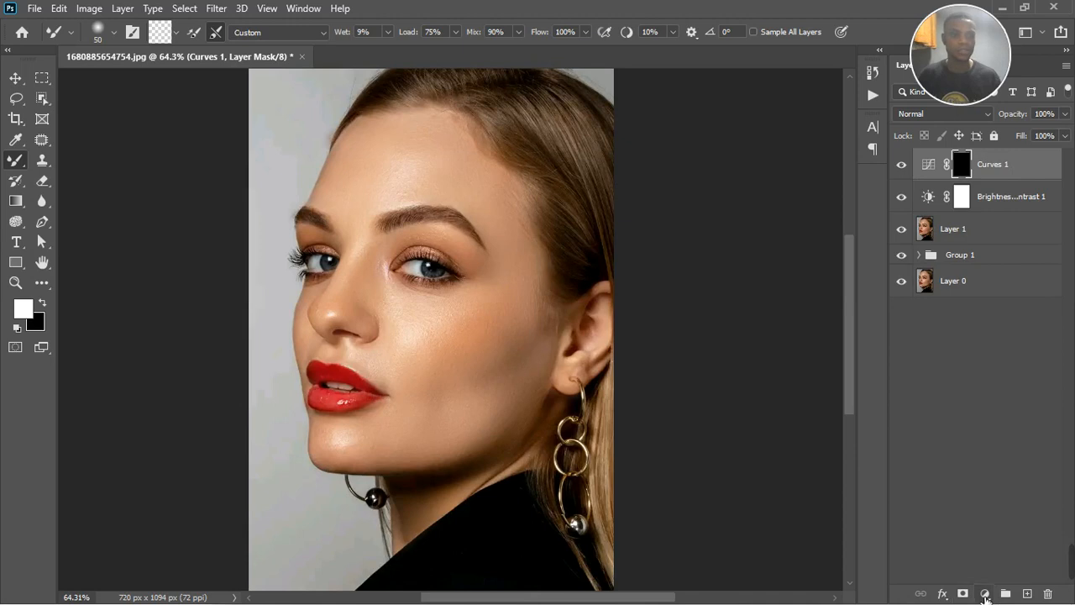
# - Add a second Curves adjustment layer that lowers the RGB midtones, and invert its mask to black
pyautogui.click(985, 593)
pyautogui.click(975, 394)
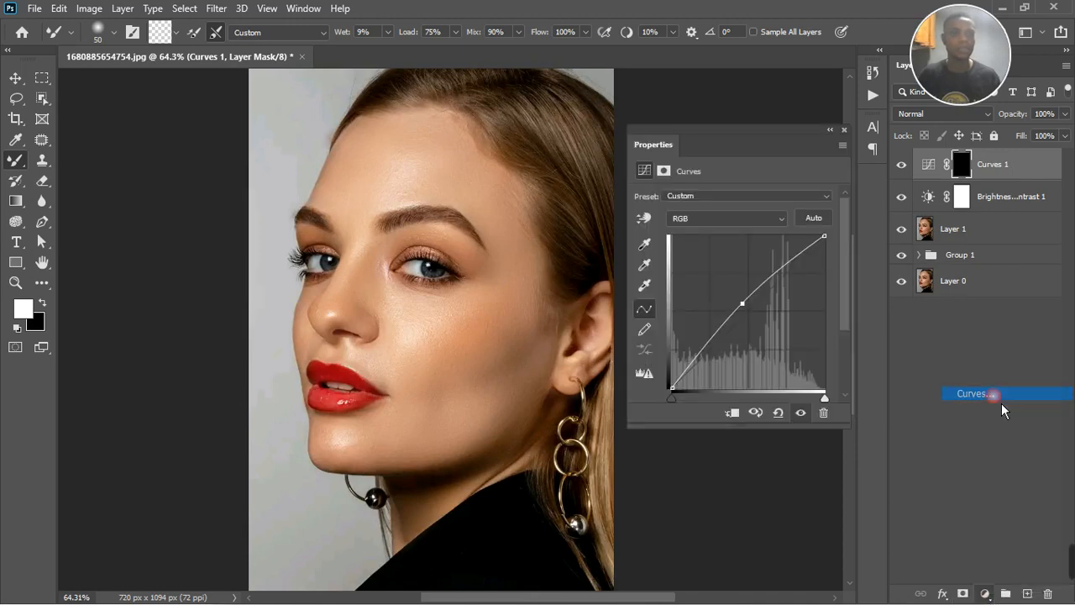
pyautogui.click(746, 311)
pyautogui.moveTo(758, 320); pyautogui.dragTo(765, 321)
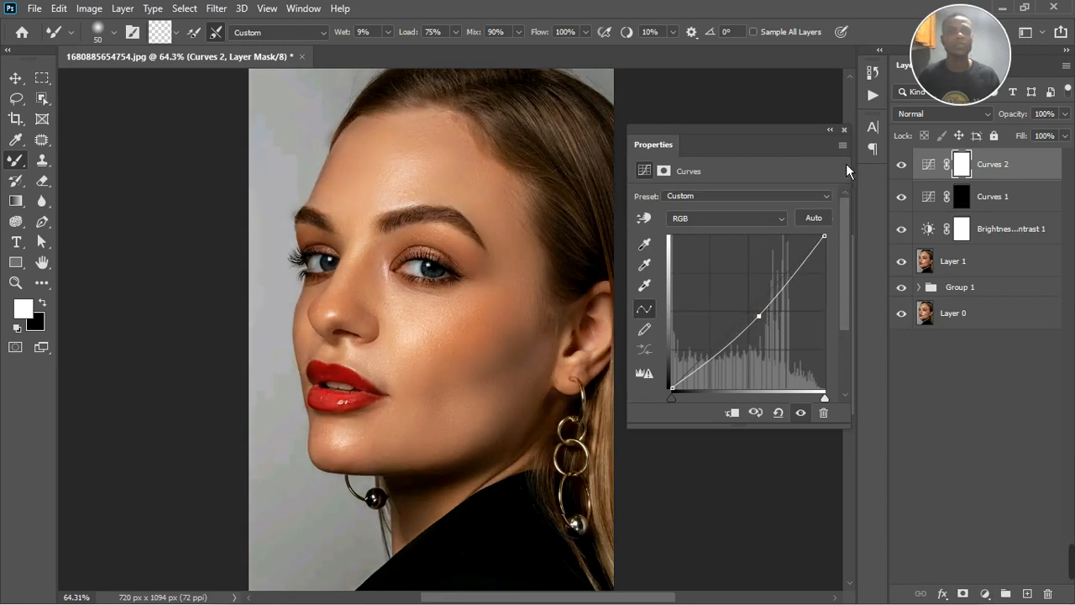
pyautogui.moveTo(770, 323); pyautogui.dragTo(776, 323)
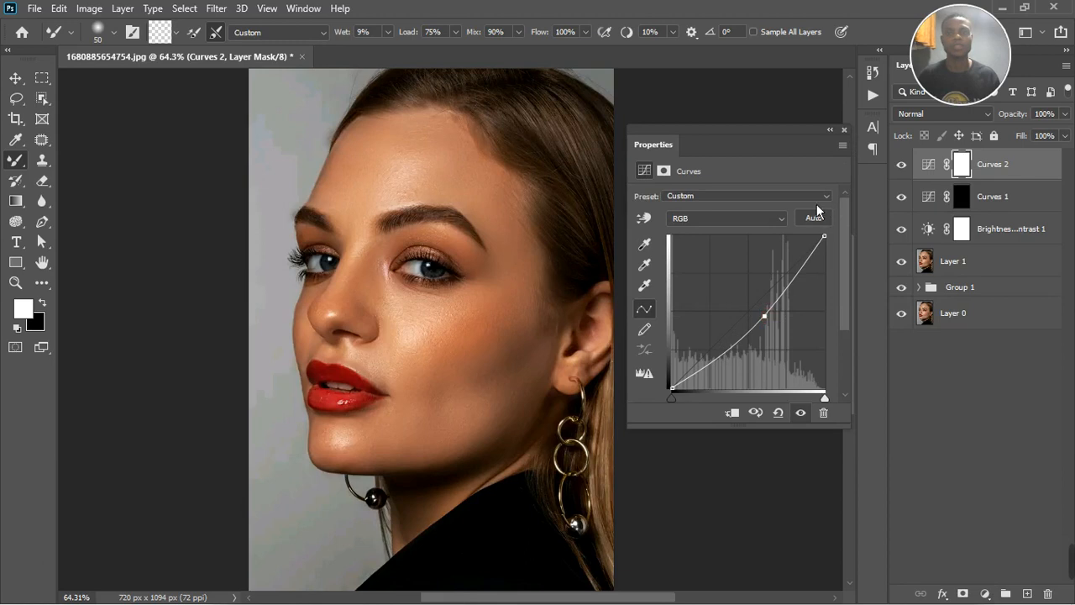
pyautogui.click(844, 131)
pyautogui.hotkey('ctrl', 'i')
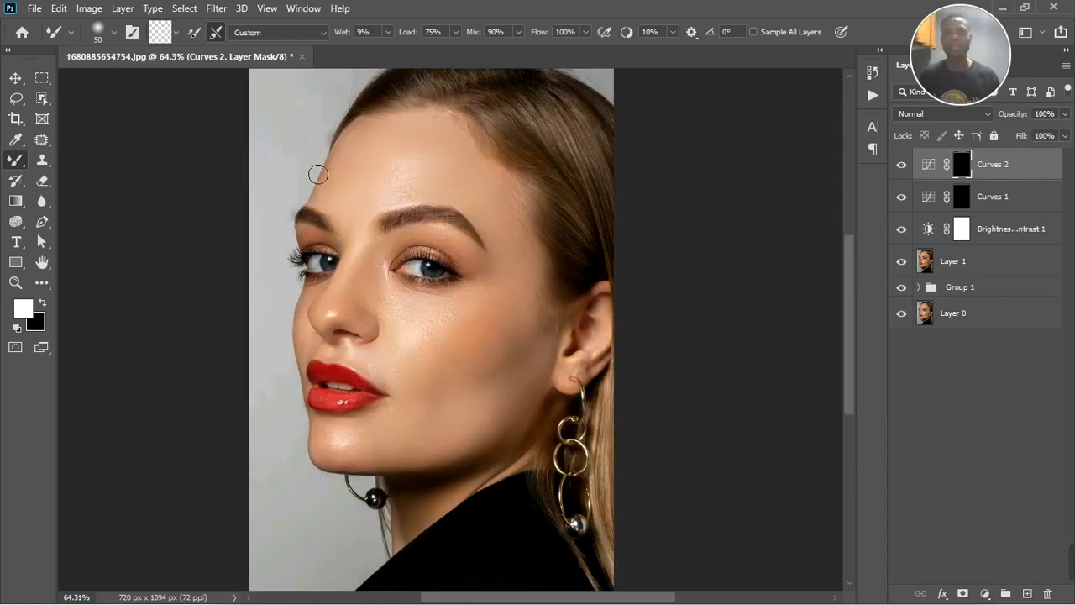
# - With a white regular Brush at size 50, paint contour shadows over the cheek on the darkening curve's mask
pyautogui.rightClick(17, 161)
pyautogui.click(92, 210)
pyautogui.hotkey('shift', 'b')
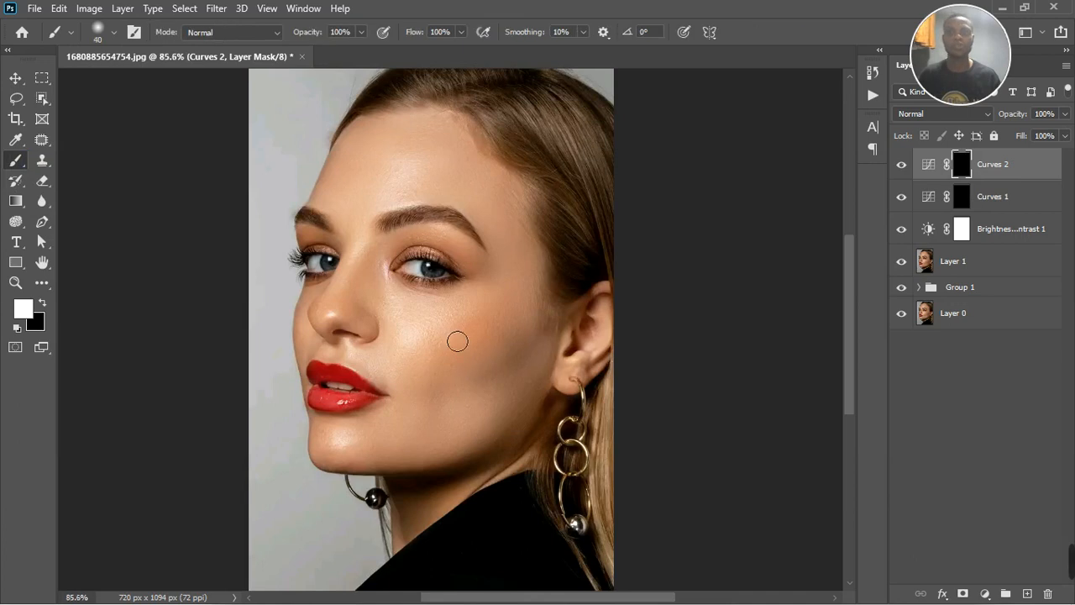
pyautogui.scroll(4, 470, 450)
pyautogui.moveTo(459, 434); pyautogui.dragTo(437, 413)
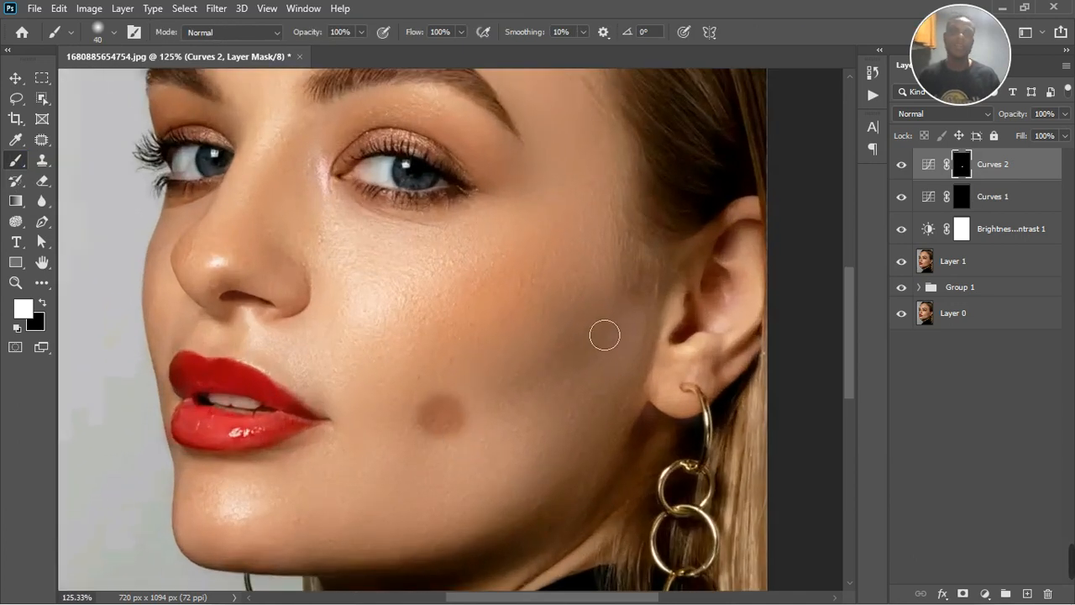
pyautogui.press(']')
pyautogui.moveTo(598, 307); pyautogui.dragTo(578, 333)
pyautogui.moveTo(557, 393)
pyautogui.mouseDown()
pyautogui.moveTo(509, 401)
pyautogui.moveTo(609, 331)
pyautogui.mouseUp()
pyautogui.moveTo(652, 297)
pyautogui.mouseDown()
pyautogui.moveTo(625, 405)
pyautogui.moveTo(590, 464)
pyautogui.mouseUp()
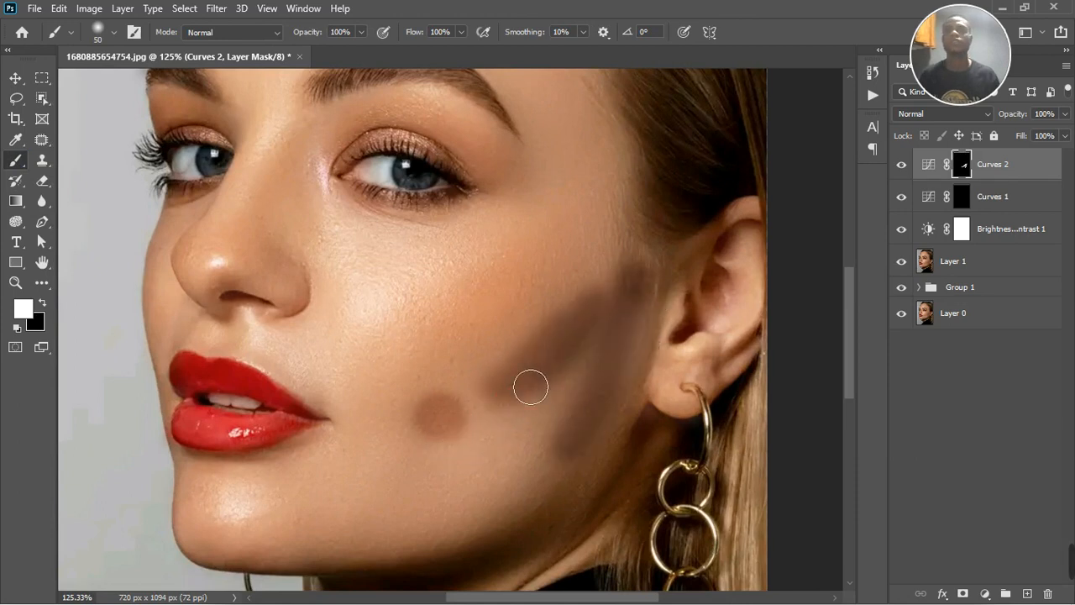
# - Paint more contour shadows along the side of the nose, the forehead hairline and the jawline
pyautogui.scroll(-3, 521, 377)
pyautogui.moveTo(406, 248)
pyautogui.mouseDown()
pyautogui.moveTo(397, 278)
pyautogui.moveTo(410, 307)
pyautogui.mouseUp()
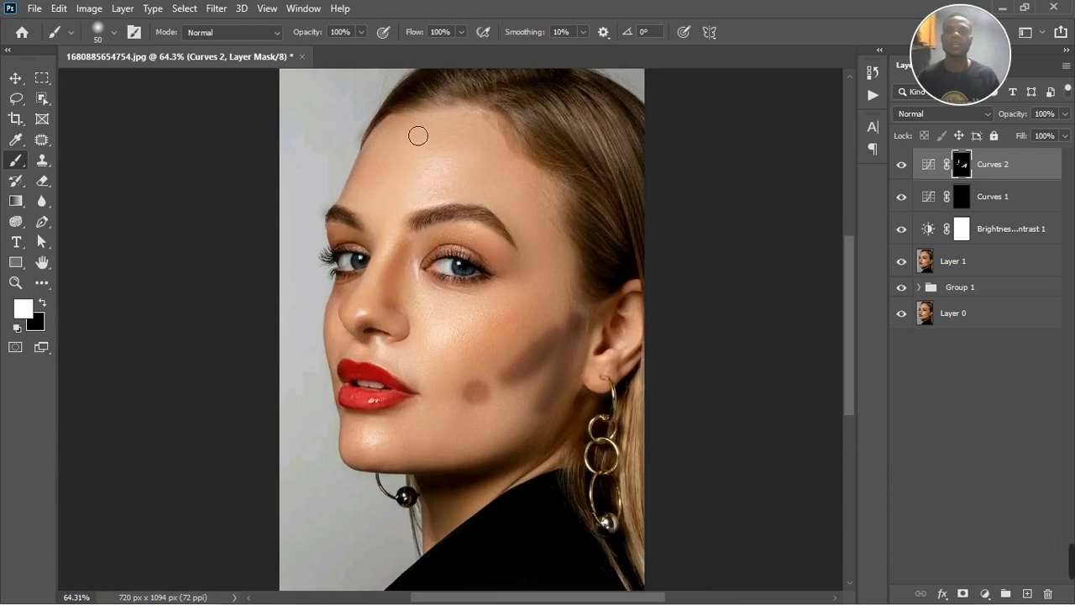
pyautogui.moveTo(393, 131)
pyautogui.mouseDown()
pyautogui.moveTo(389, 159)
pyautogui.moveTo(376, 150)
pyautogui.mouseUp()
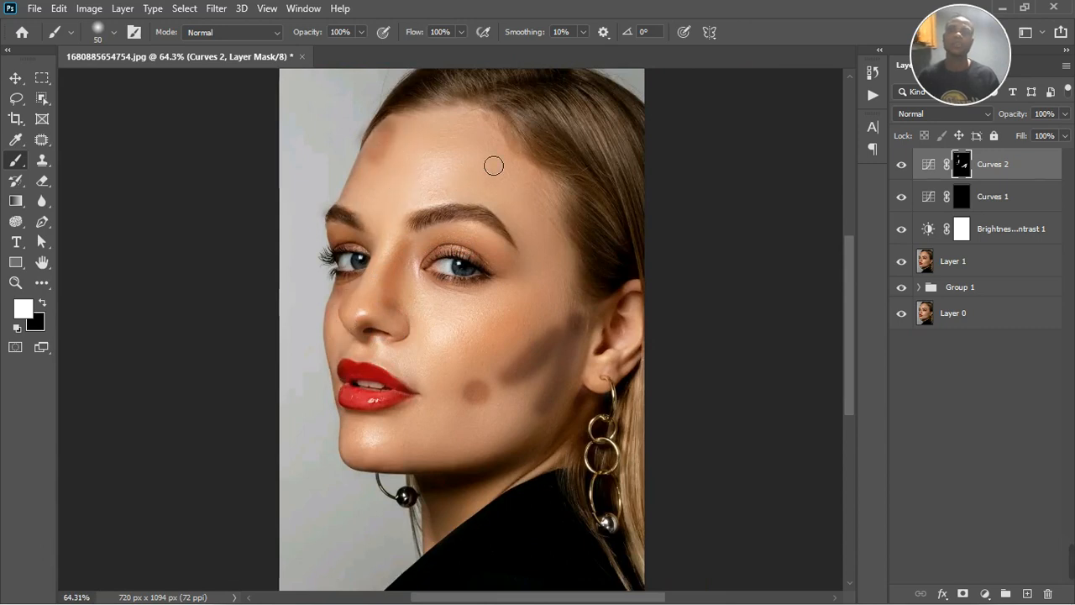
pyautogui.moveTo(498, 132); pyautogui.dragTo(540, 173)
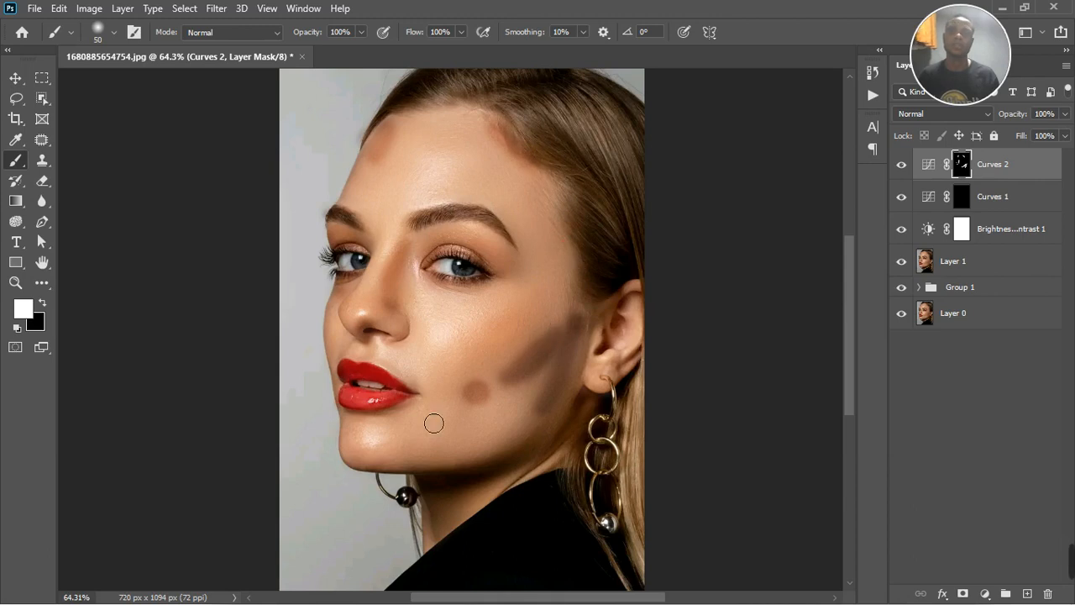
pyautogui.moveTo(393, 468); pyautogui.dragTo(500, 462)
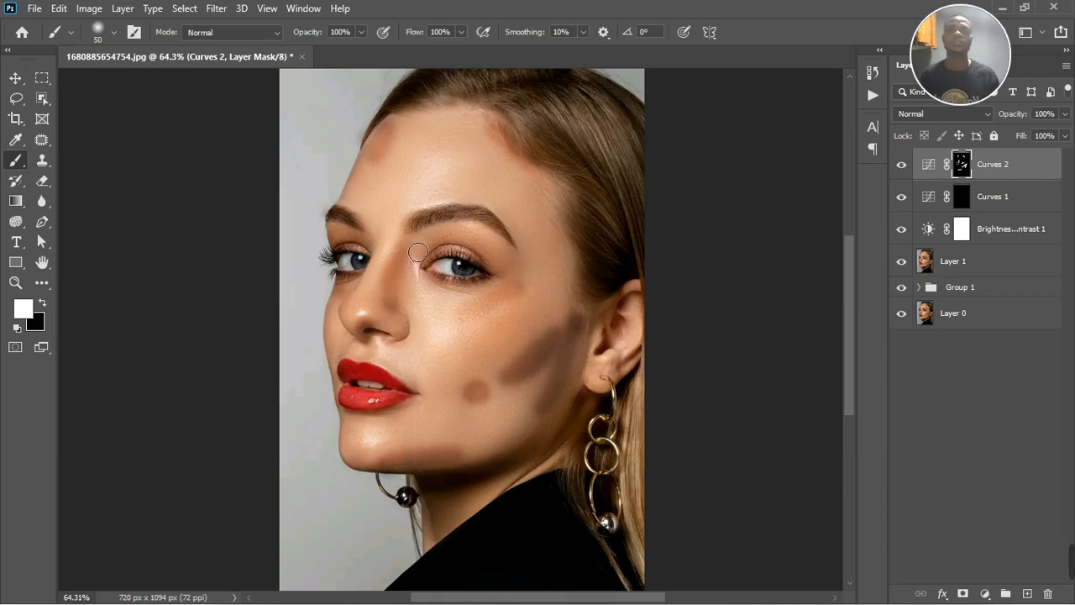
# - Paint highlights in white on the nose, chin and forehead in the brightening Curves 1 mask
pyautogui.click(974, 206)
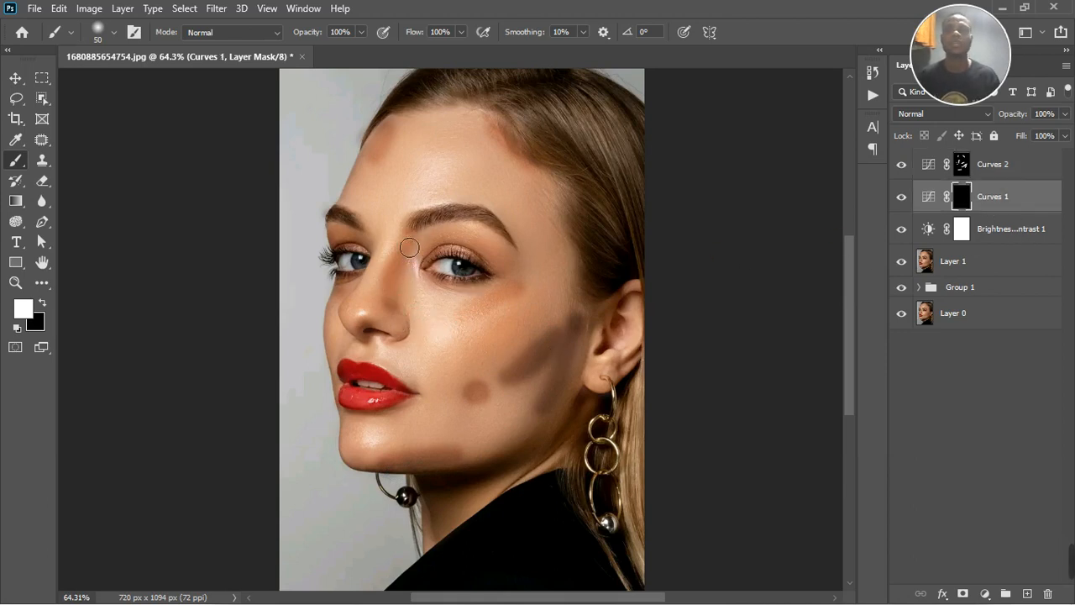
pyautogui.moveTo(406, 232); pyautogui.dragTo(368, 326)
pyautogui.moveTo(378, 437)
pyautogui.mouseDown()
pyautogui.moveTo(384, 459)
pyautogui.moveTo(421, 394)
pyautogui.moveTo(463, 376)
pyautogui.moveTo(439, 369)
pyautogui.moveTo(552, 313)
pyautogui.moveTo(503, 345)
pyautogui.moveTo(543, 335)
pyautogui.moveTo(414, 373)
pyautogui.mouseUp()
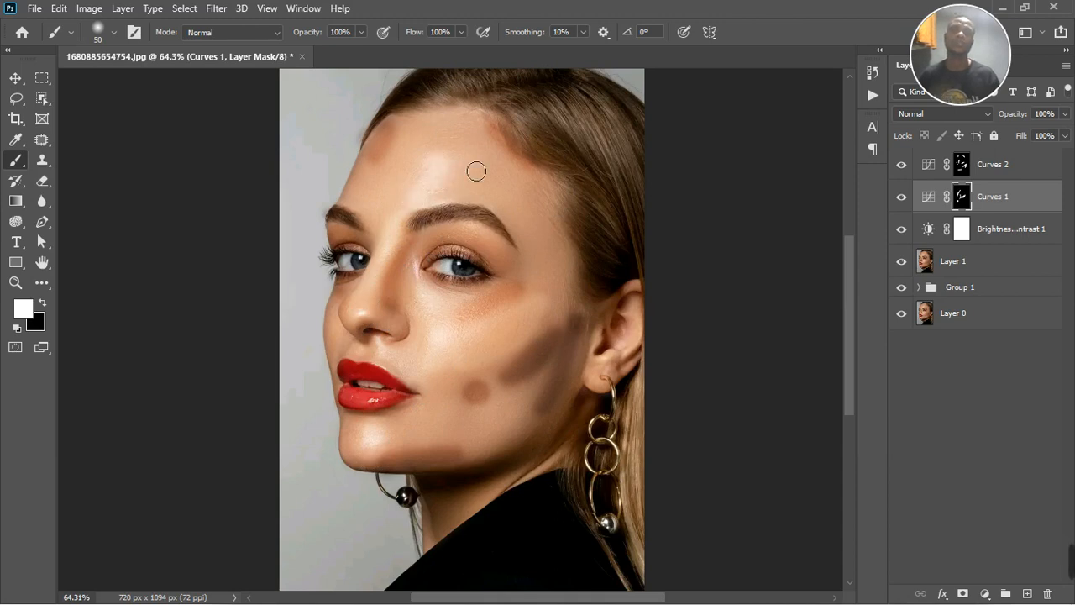
pyautogui.moveTo(485, 143); pyautogui.dragTo(549, 202)
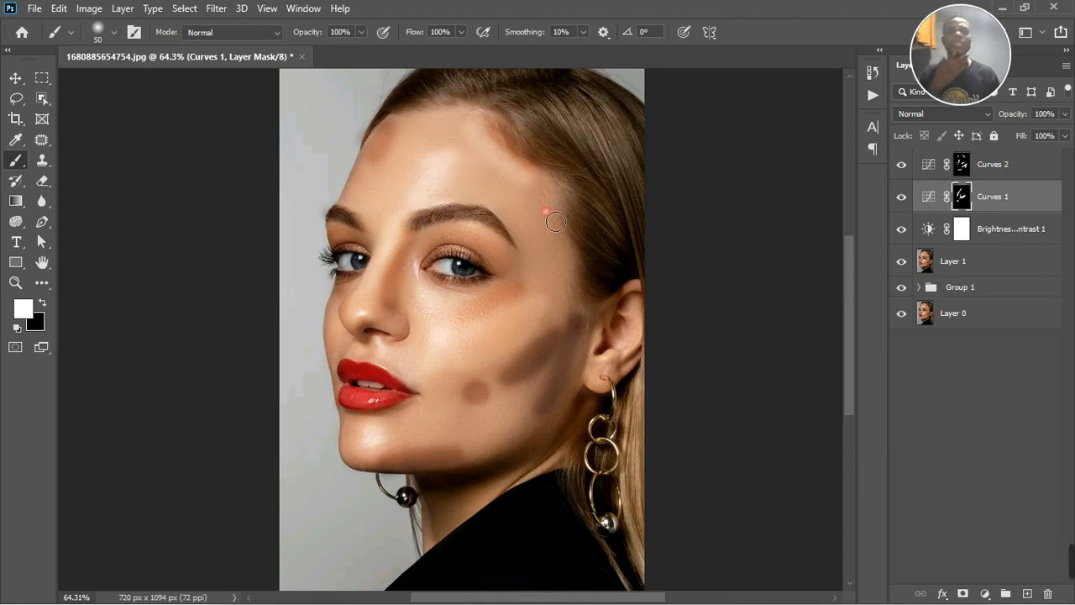
# - Feather the Curves 2 layer mask by 28.9 px to soften the contour shadows
pyautogui.click(965, 171)
pyautogui.click(303, 9)
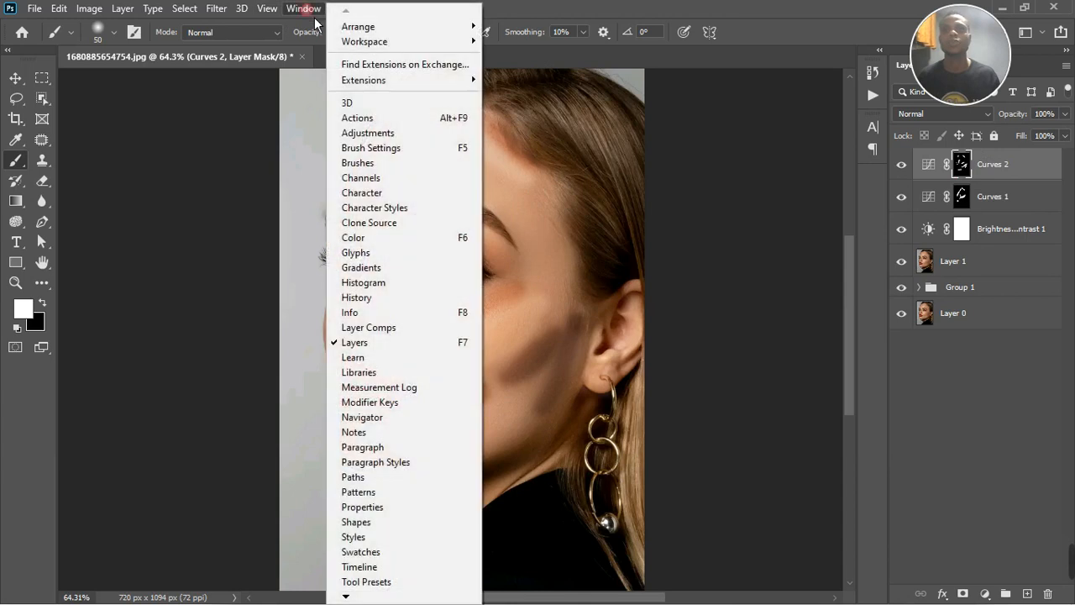
pyautogui.click(392, 507)
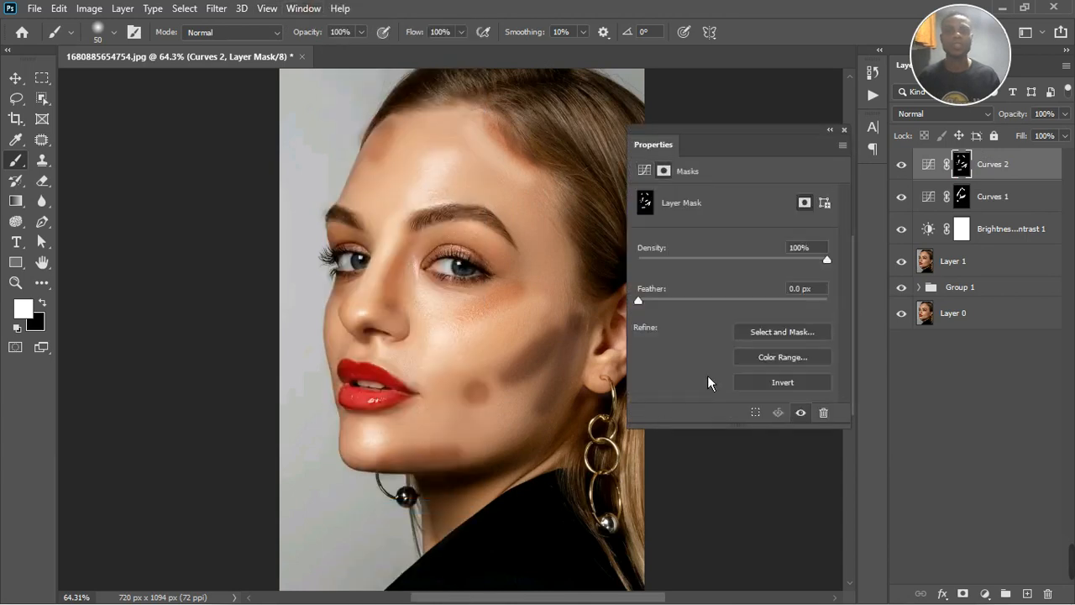
pyautogui.moveTo(648, 310); pyautogui.dragTo(749, 313)
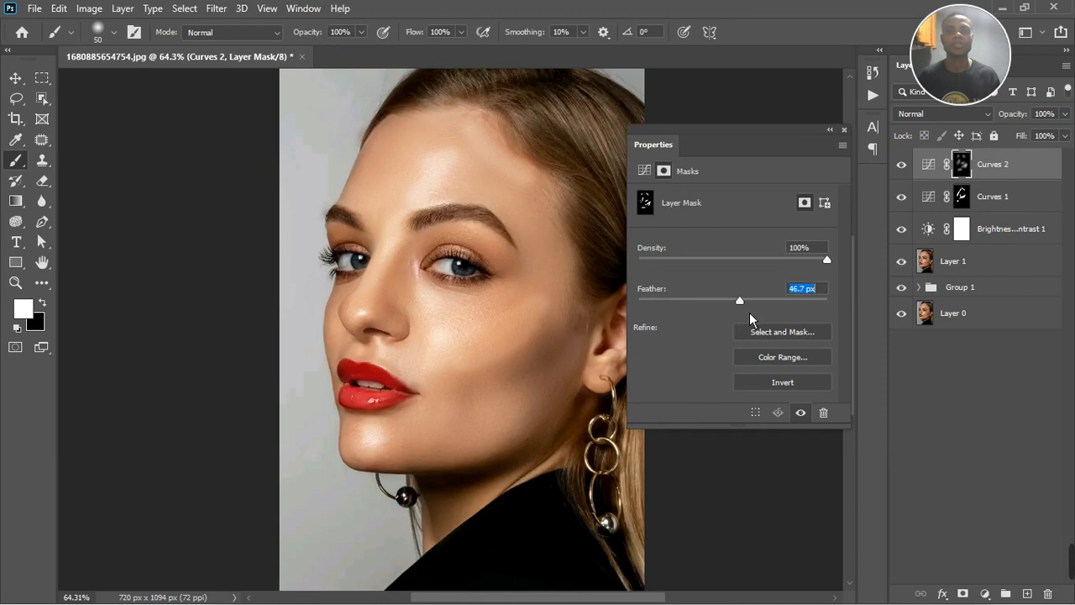
pyautogui.moveTo(742, 318); pyautogui.dragTo(736, 319)
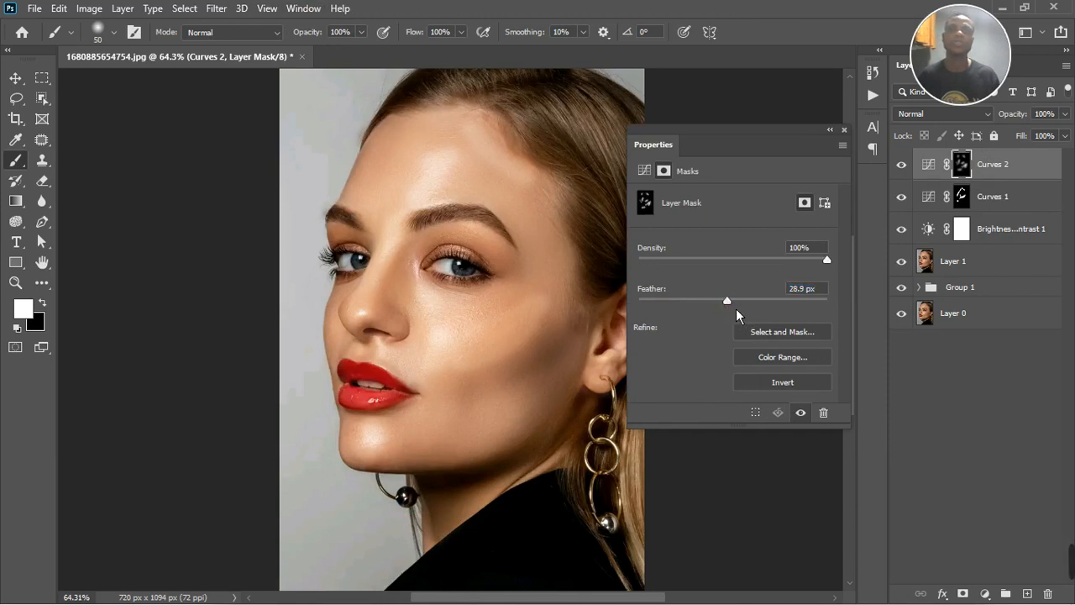
# - Feather the Curves 1 layer mask by about 9.4 px and collapse the mask settings
pyautogui.click(962, 202)
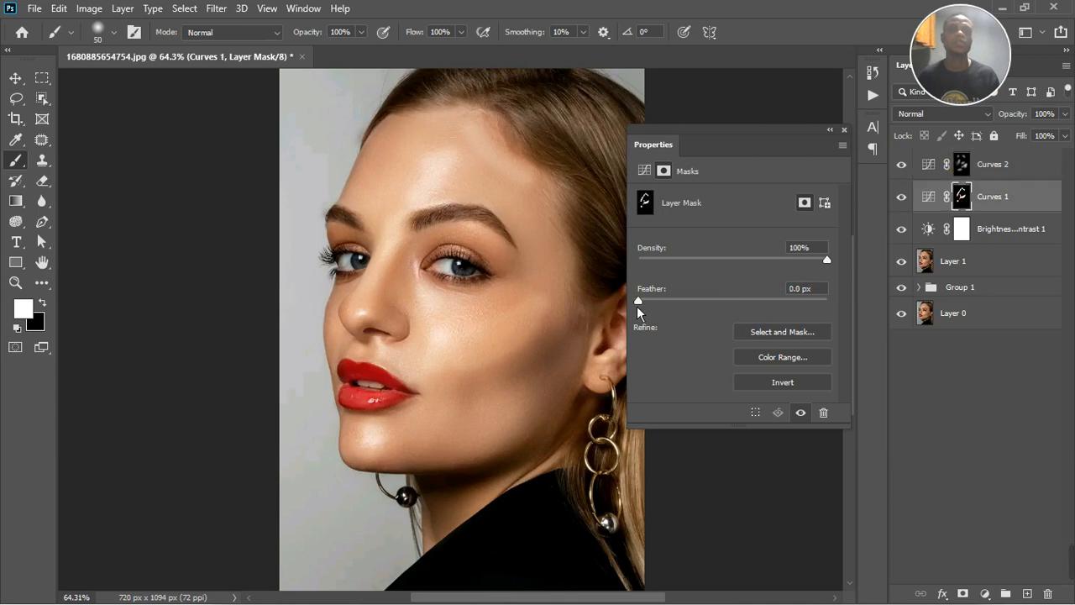
pyautogui.moveTo(642, 309); pyautogui.dragTo(696, 309)
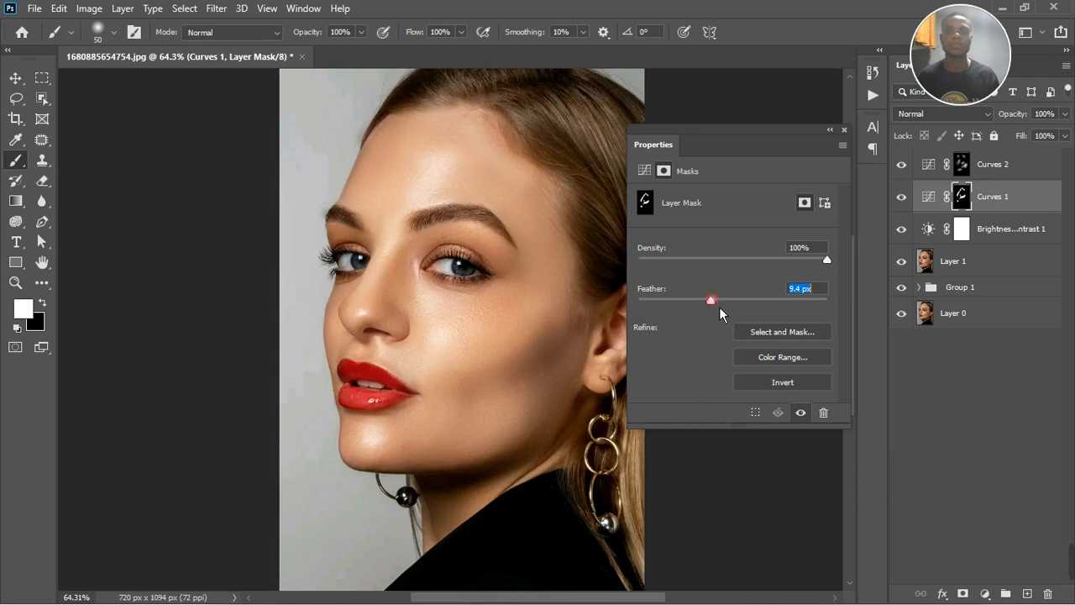
pyautogui.doubleClick(845, 134)
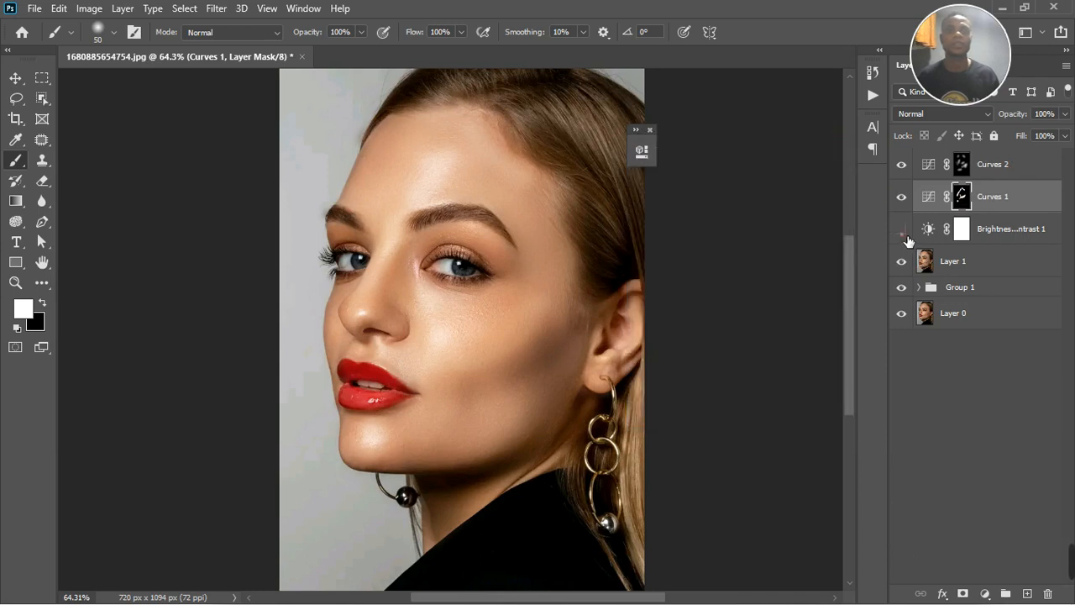
# - Compare the portrait with and without the Brightness/Contrast layer, and view the whole image
pyautogui.click(907, 241)
pyautogui.click(907, 241)
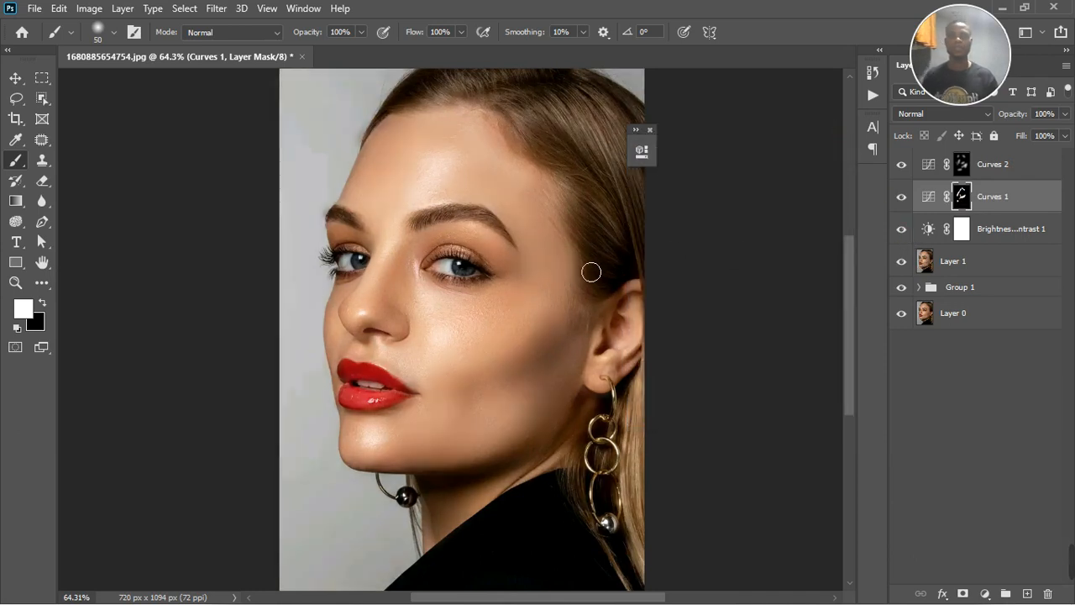
pyautogui.hotkey('ctrl', '-')
pyautogui.hotkey('ctrl', '-')
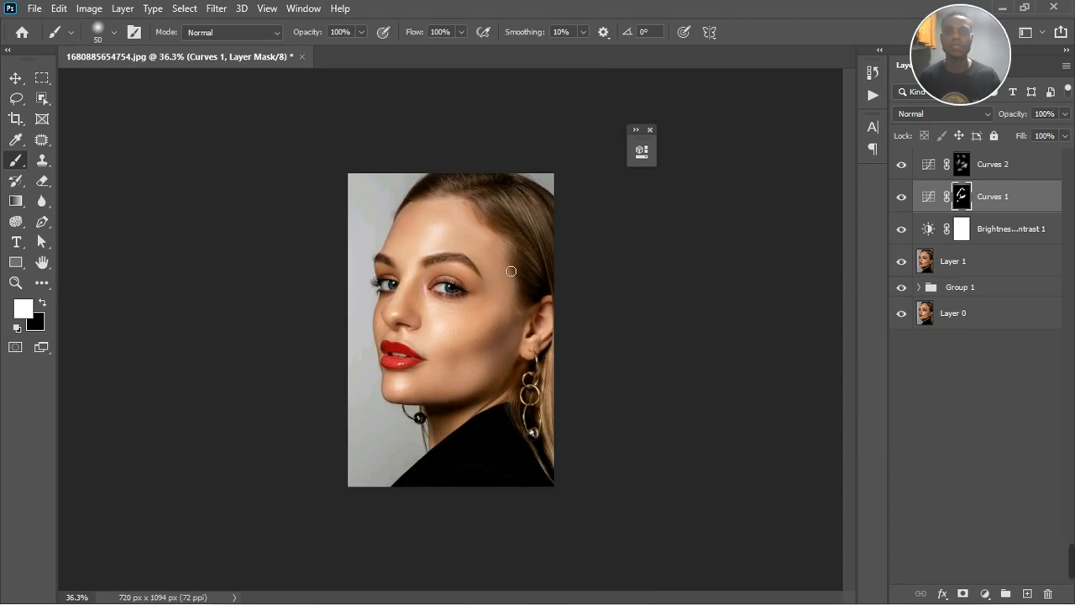
# - Apply a Color Range selection sampled from the grey background at fuzziness 15 to the Curves 2 layer mask
pyautogui.click(1003, 178)
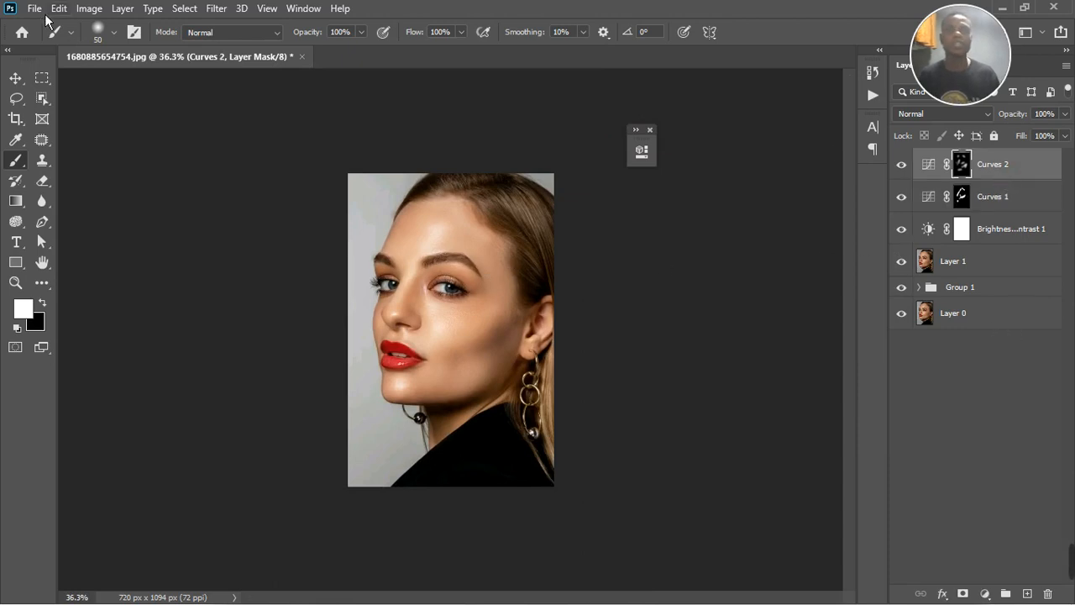
pyautogui.click(216, 9)
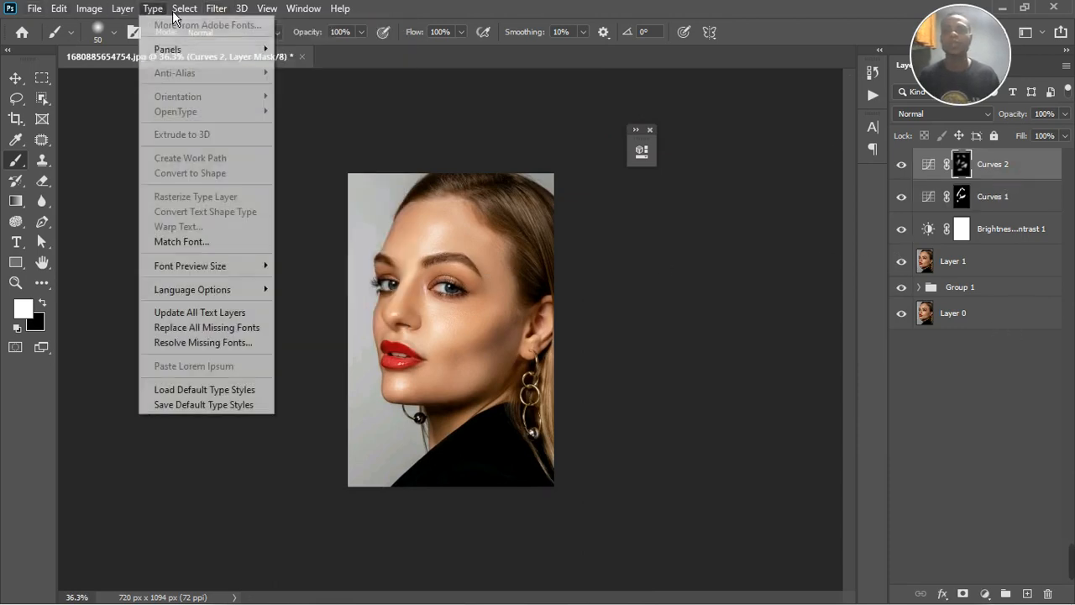
pyautogui.click(206, 162)
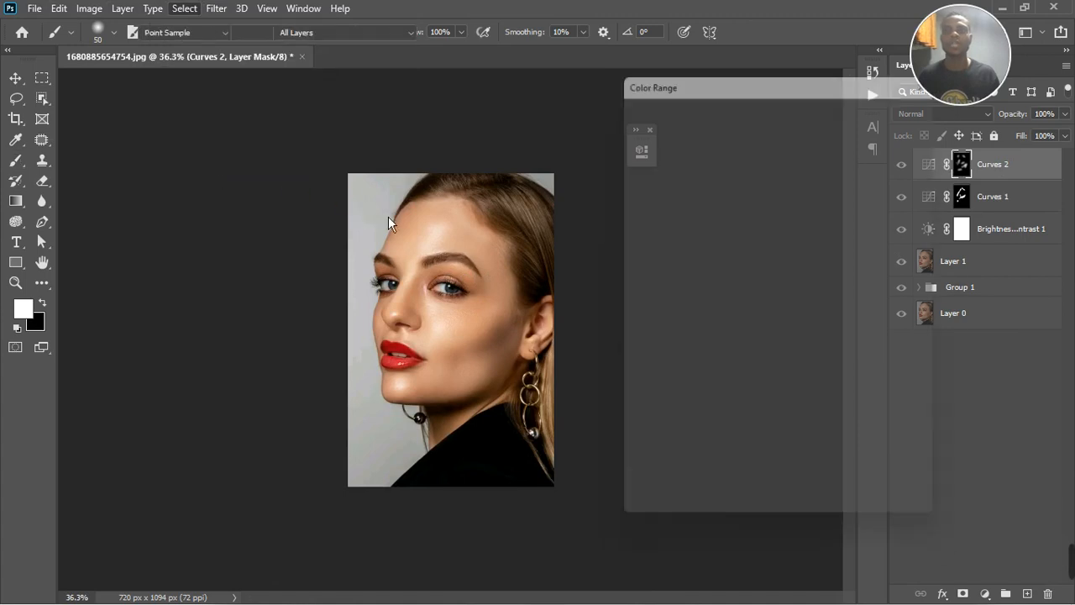
pyautogui.click(385, 218)
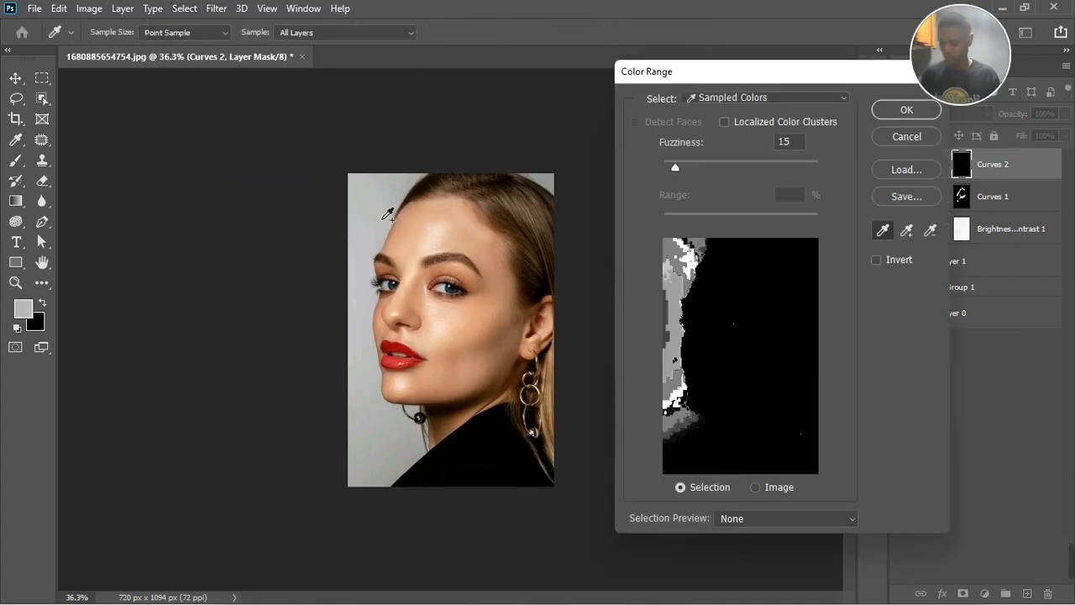
pyautogui.moveTo(388, 216)
pyautogui.mouseDown()
pyautogui.moveTo(364, 314)
pyautogui.moveTo(362, 451)
pyautogui.moveTo(403, 456)
pyautogui.mouseUp()
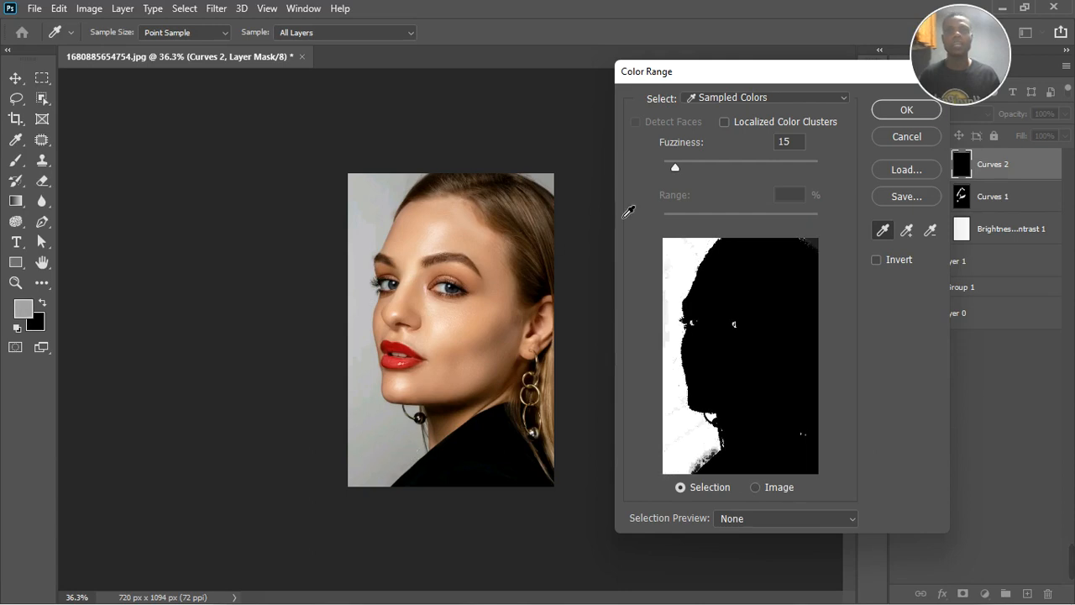
pyautogui.click(881, 114)
pyautogui.press('b')
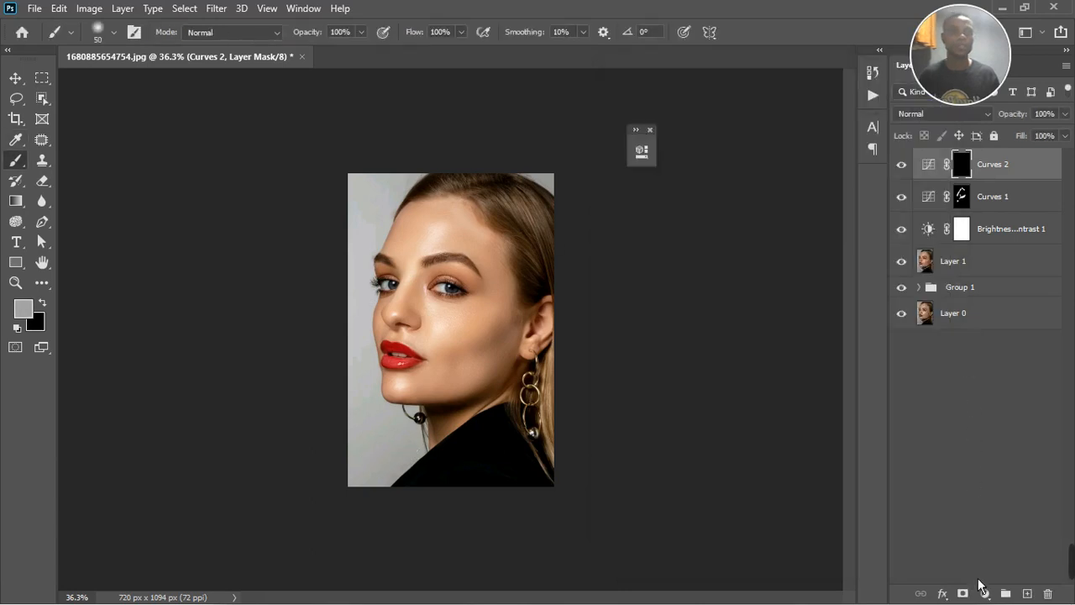
# - Add a Brightness/Contrast adjustment layer above Curves 2 and move its settings off the face
pyautogui.click(987, 595)
pyautogui.click(1000, 370)
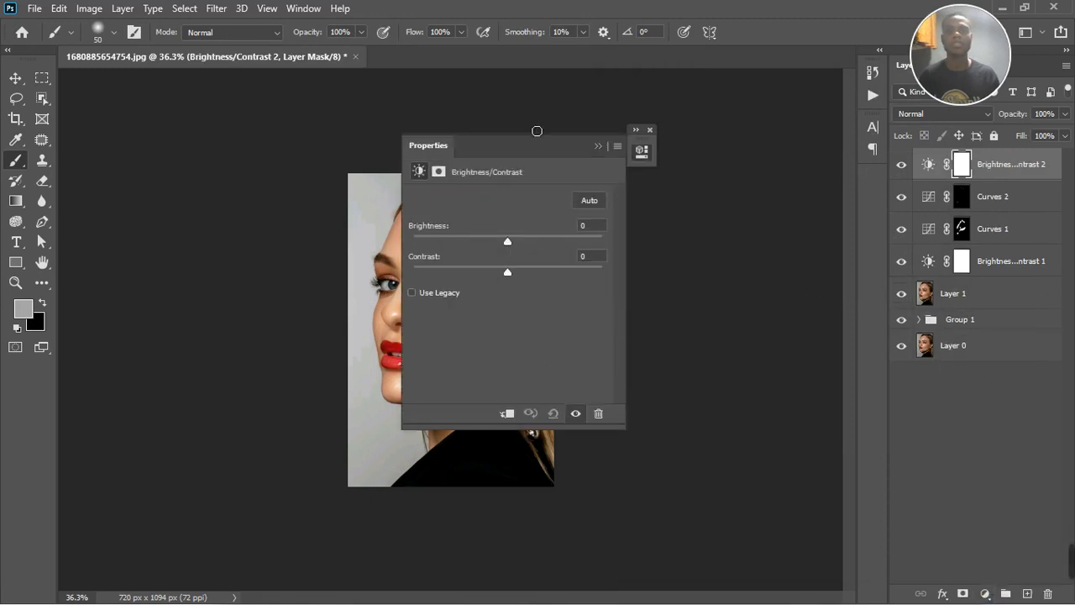
pyautogui.moveTo(433, 151); pyautogui.dragTo(644, 206)
pyautogui.scroll(5, 442, 309)
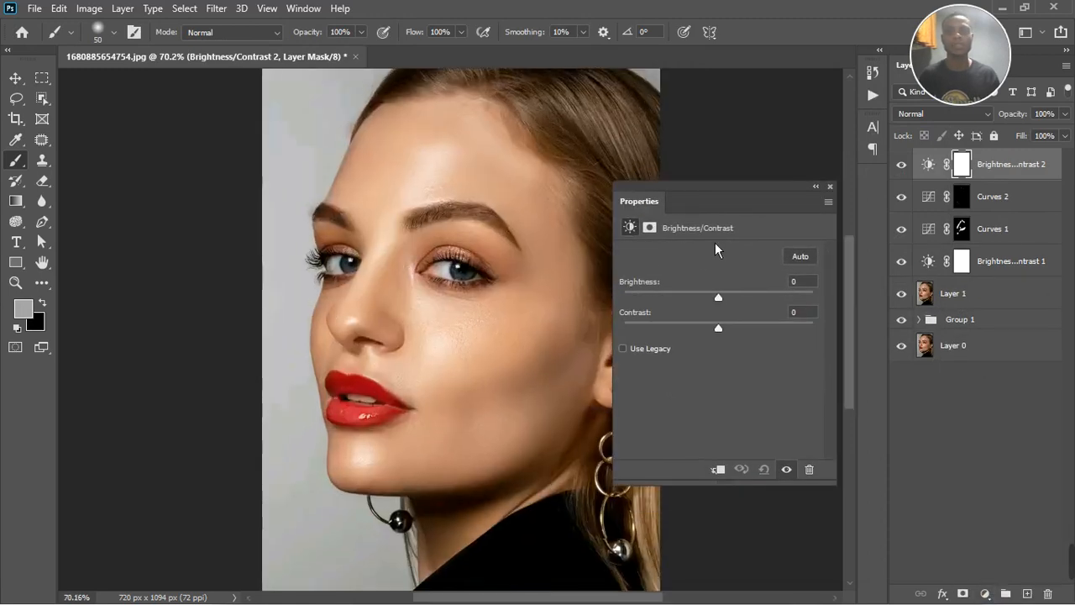
pyautogui.moveTo(715, 304); pyautogui.dragTo(706, 304)
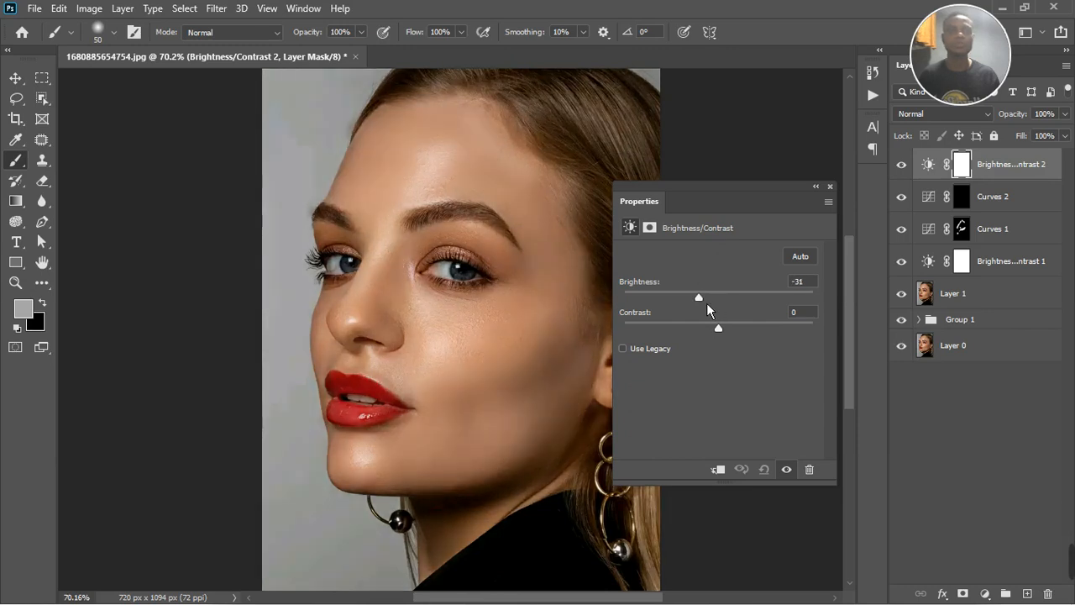
pyautogui.click(830, 186)
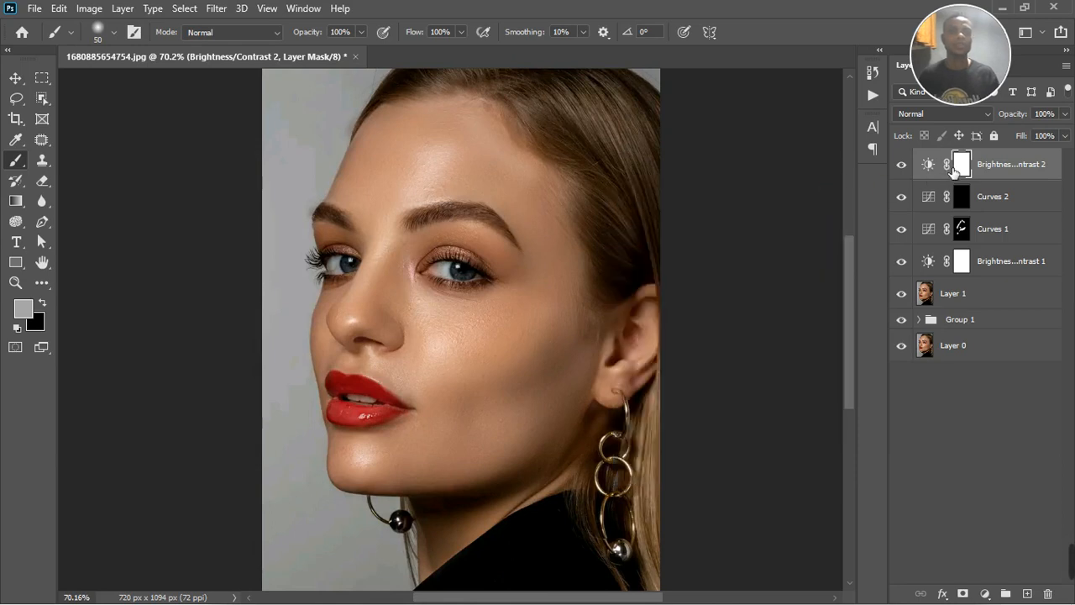
pyautogui.hotkey('ctrl', 'i')
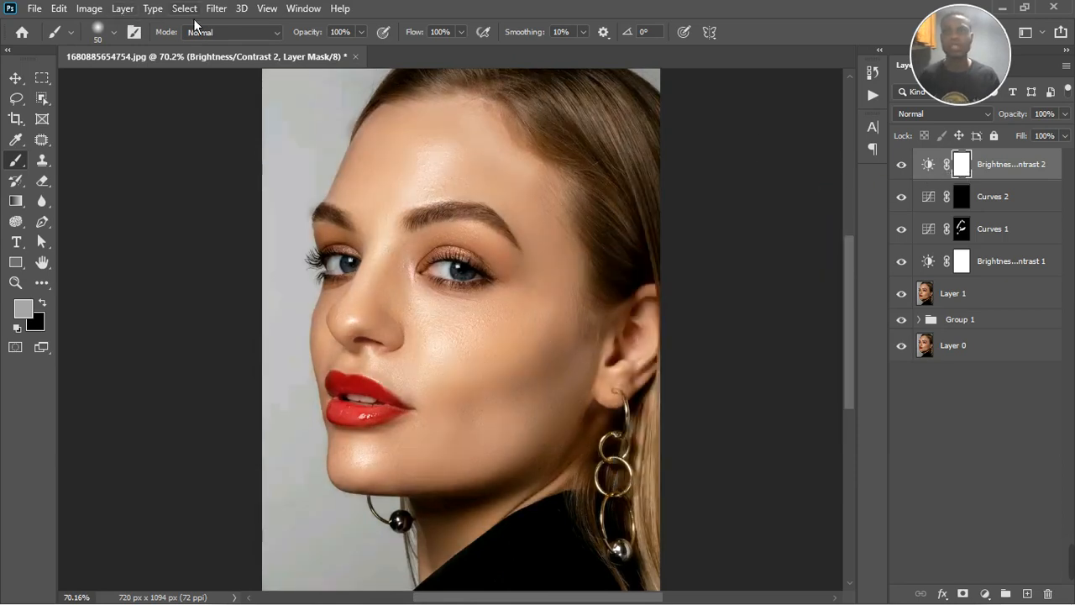
# - Limit the Brightness/Contrast 2 layer mask to the grey background using Color Range with sampled colors at fuzziness 15
pyautogui.click(215, 10)
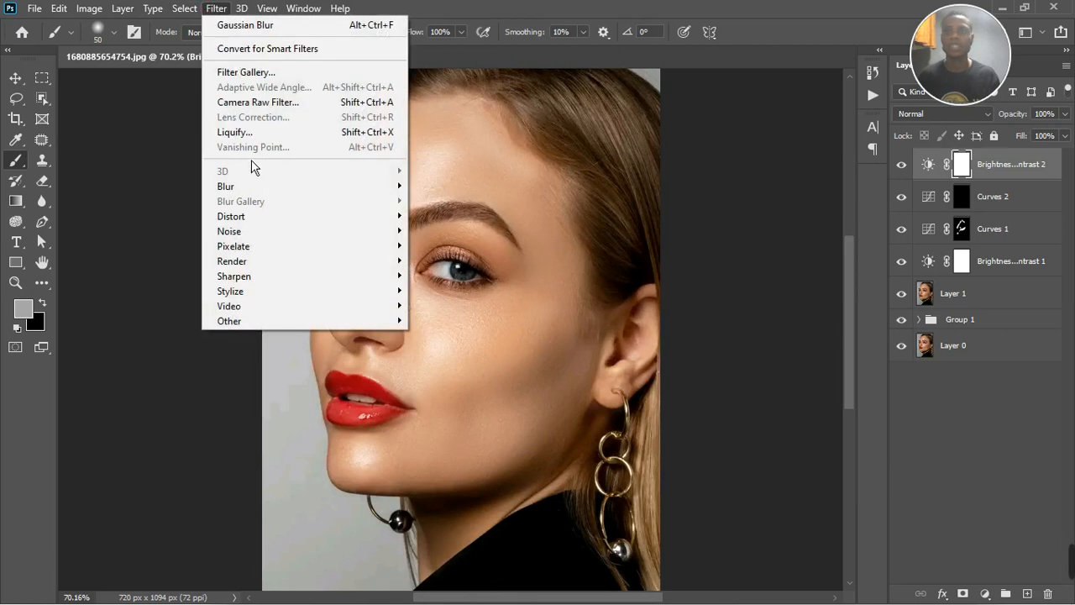
pyautogui.moveTo(184, 8)
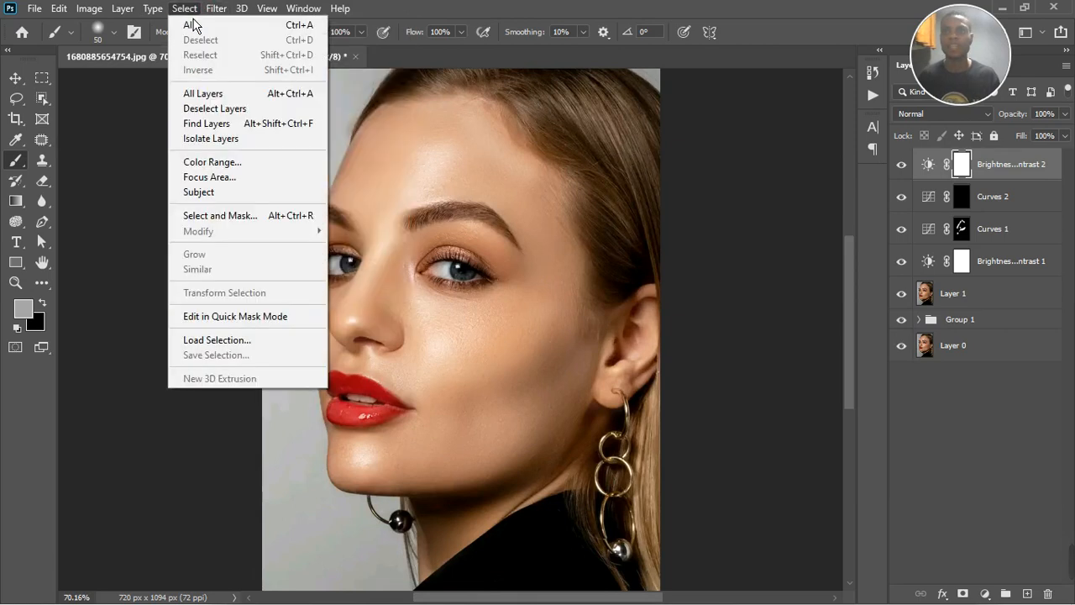
pyautogui.click(204, 162)
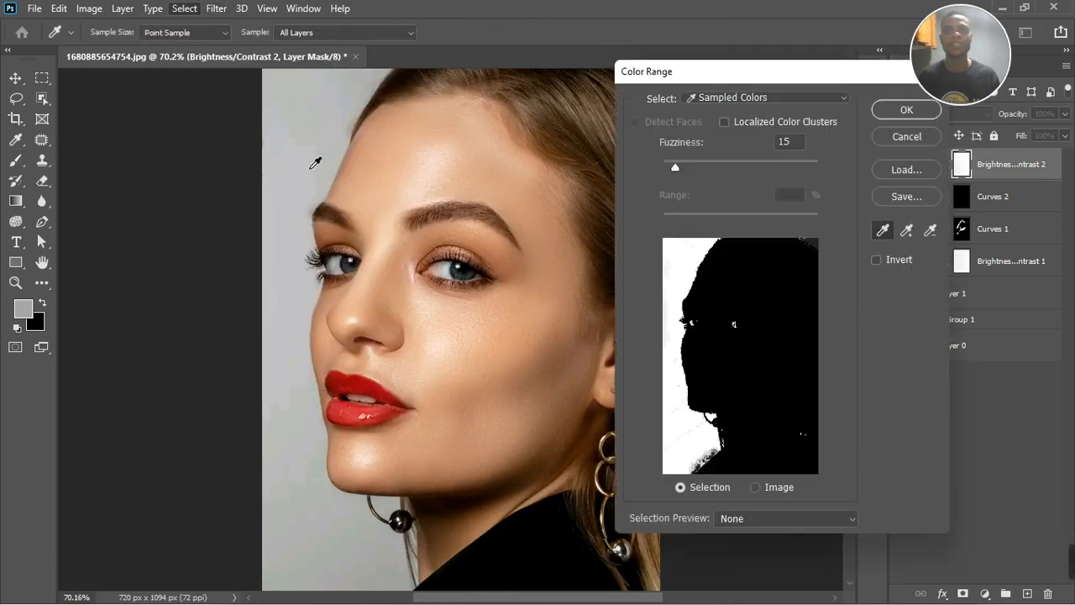
pyautogui.press('b')
pyautogui.click(906, 110)
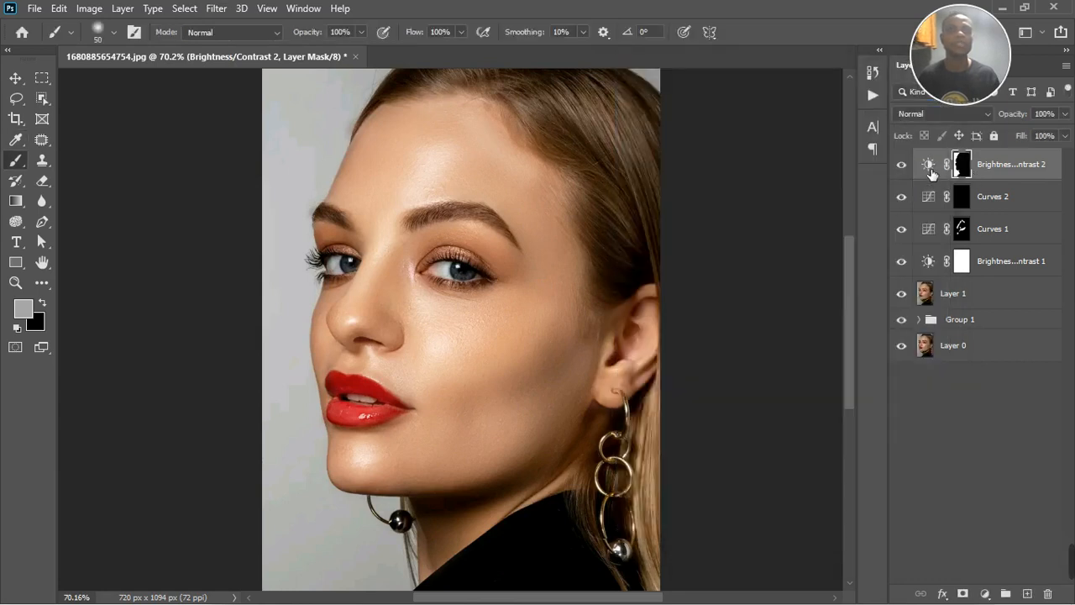
# - Set the Brightness/Contrast 2 brightness to -6 and compare the portrait with and without the adjustment
pyautogui.doubleClick(929, 166)
pyautogui.moveTo(728, 302)
pyautogui.mouseDown()
pyautogui.moveTo(701, 310)
pyautogui.moveTo(722, 306)
pyautogui.mouseUp()
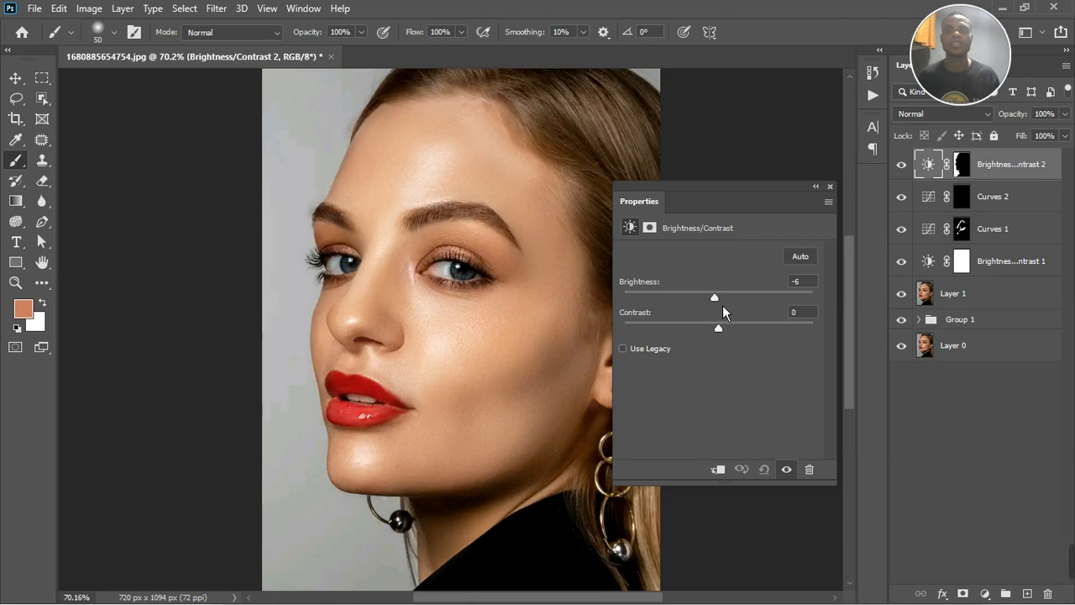
pyautogui.scroll(-3, 438, 276)
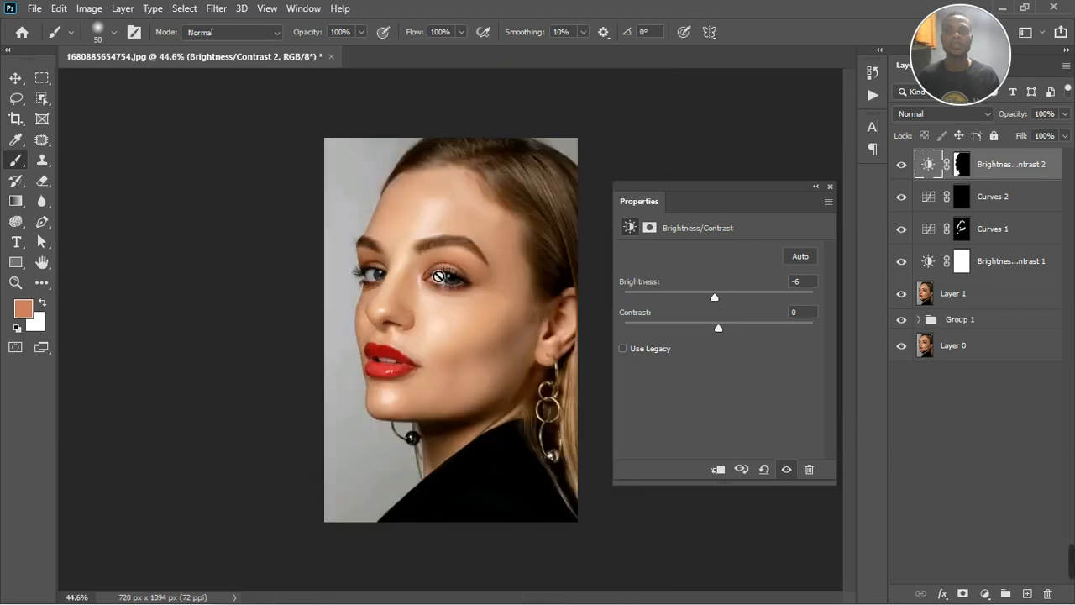
pyautogui.click(787, 471)
pyautogui.click(787, 470)
pyautogui.click(830, 186)
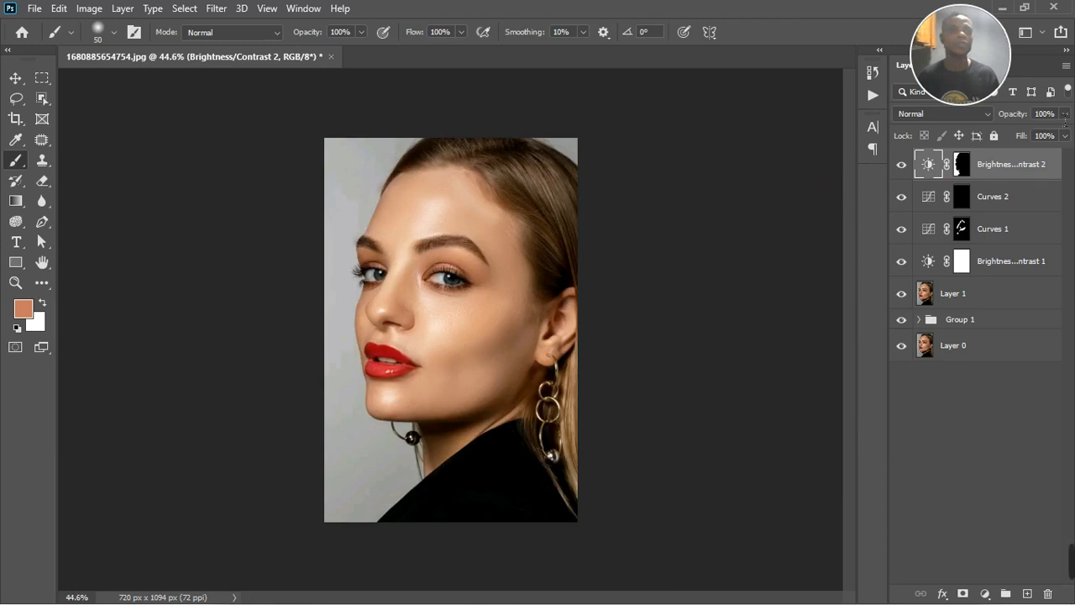
# - Lower the opacity of the Brightness/Contrast 2 layer to 84%
pyautogui.click(1064, 136)
pyautogui.moveTo(1062, 142); pyautogui.dragTo(1060, 144)
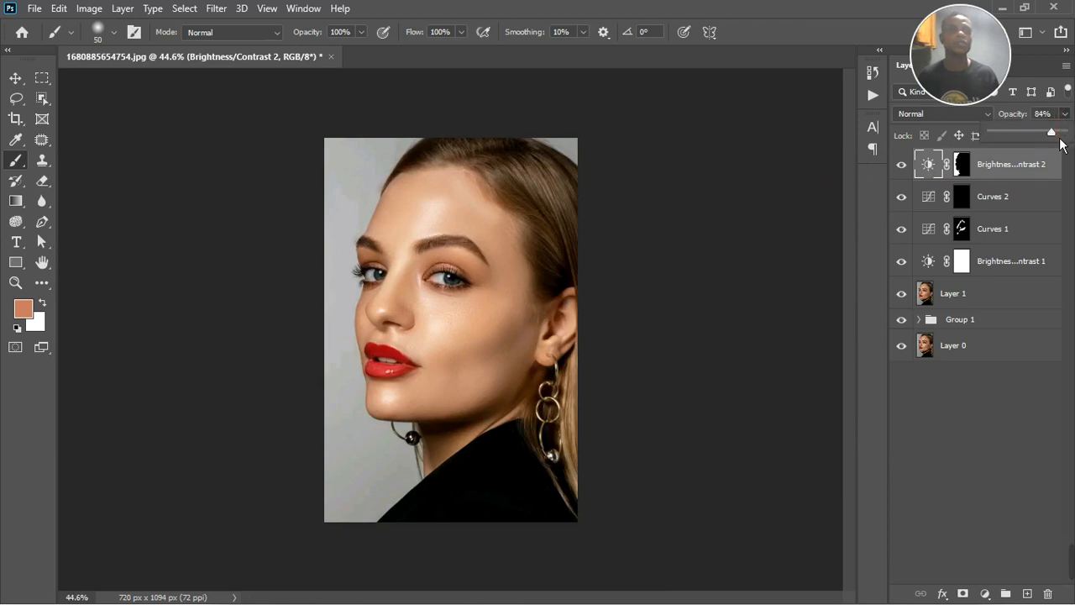
pyautogui.click(1067, 119)
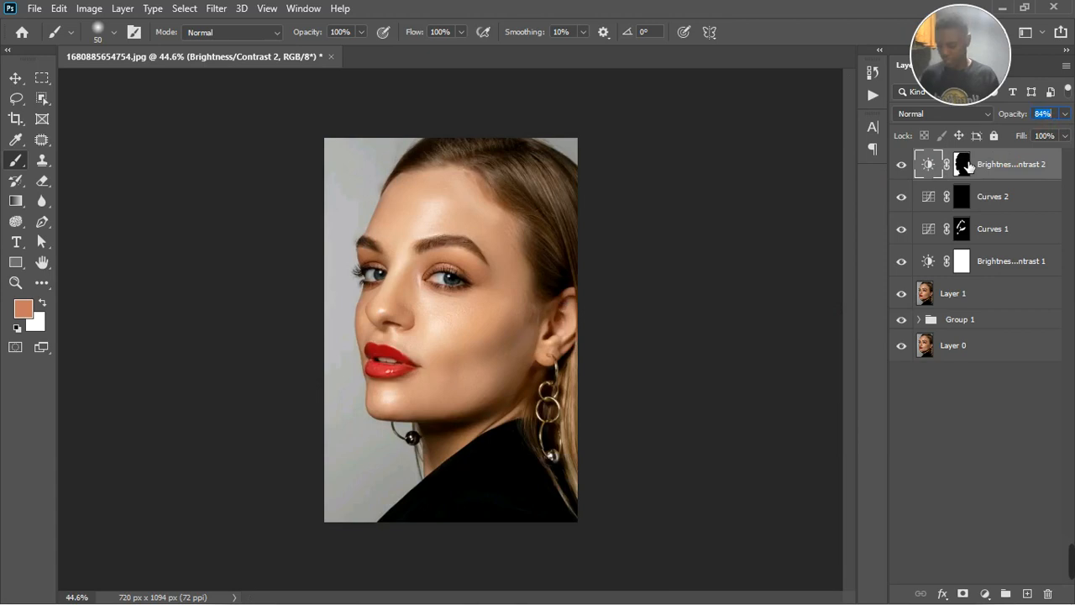
# - Paint black over the white specks at the eyes and earring in the Brightness/Contrast 2 mask, and return to the full image
pyautogui.keyDown('alt'); pyautogui.click(968, 165); pyautogui.keyUp('alt')
pyautogui.scroll(3, 440, 352)
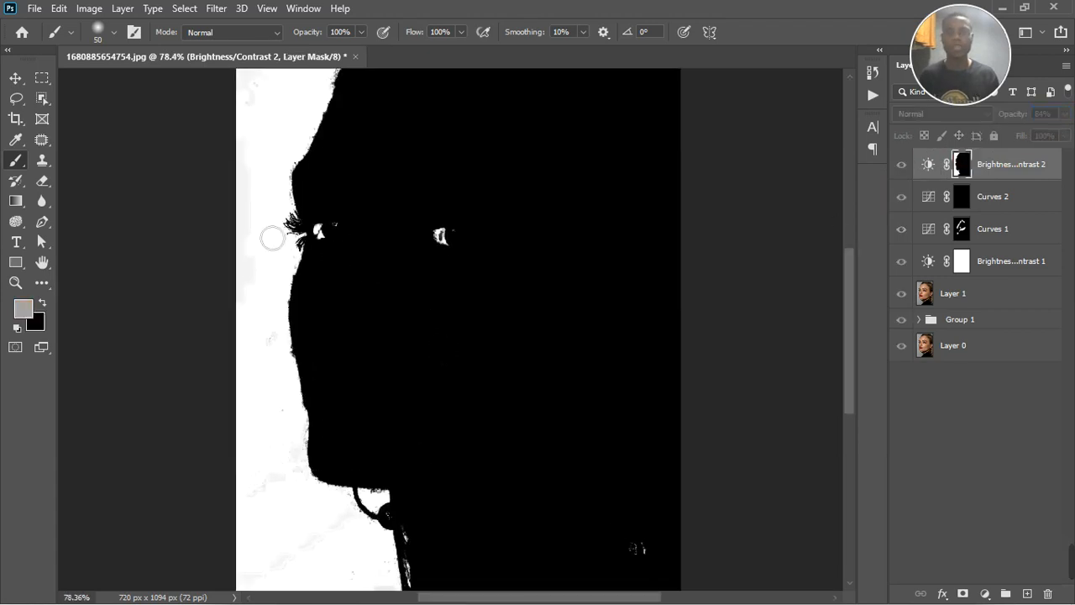
pyautogui.click(19, 328)
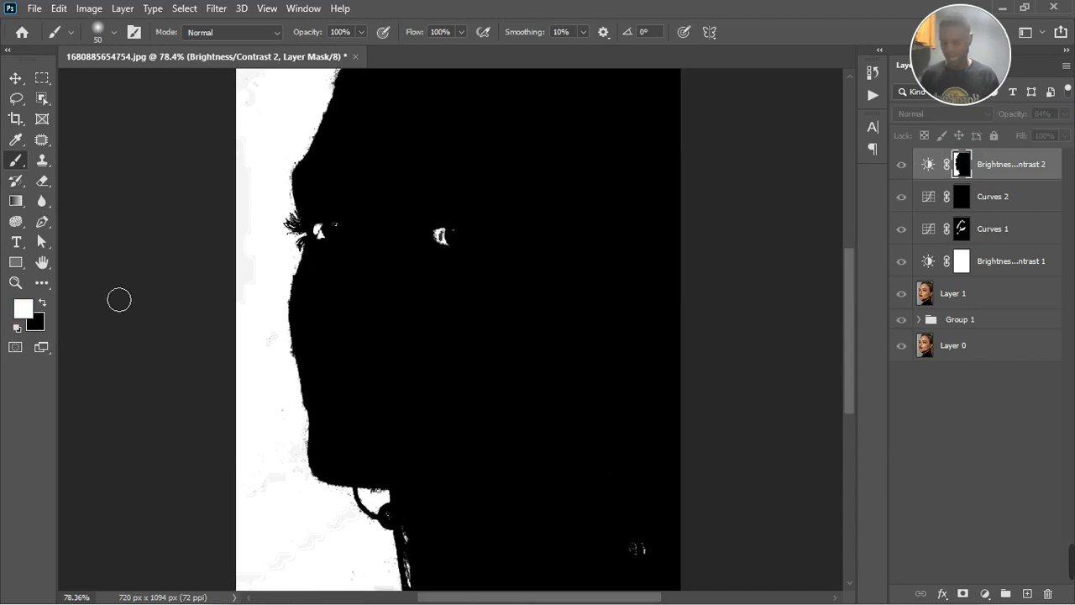
pyautogui.press('x')
pyautogui.moveTo(451, 223); pyautogui.dragTo(441, 237)
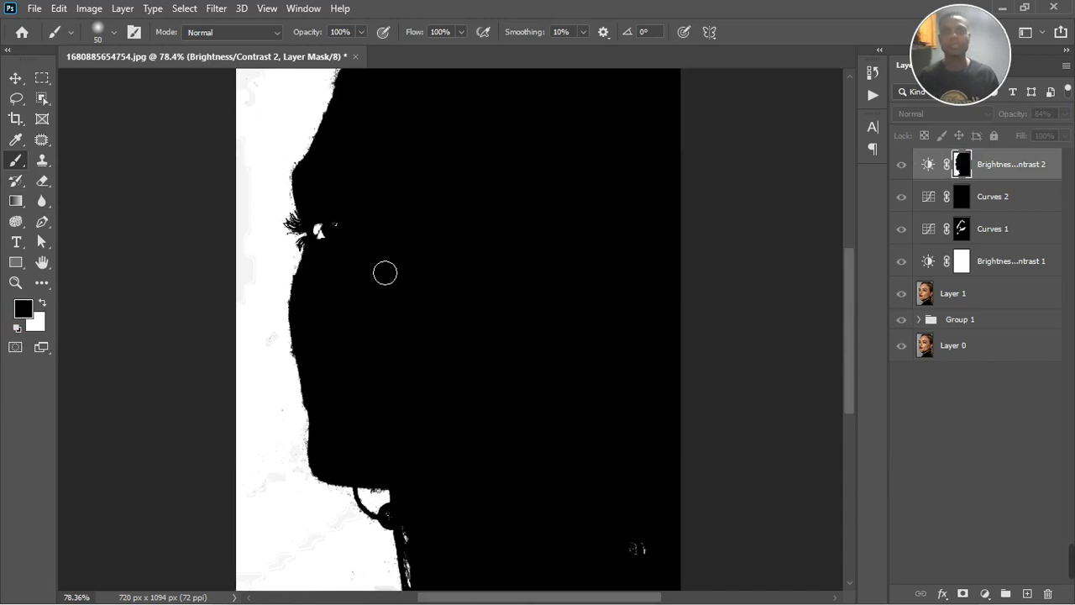
pyautogui.moveTo(339, 245)
pyautogui.mouseDown()
pyautogui.moveTo(328, 247)
pyautogui.moveTo(326, 232)
pyautogui.mouseUp()
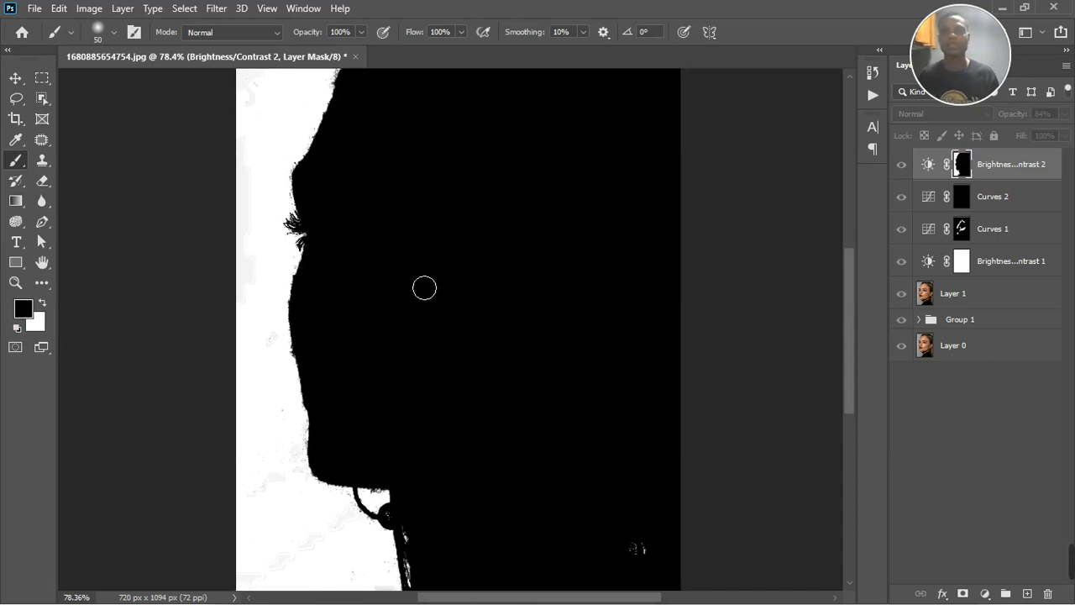
pyautogui.moveTo(650, 576); pyautogui.dragTo(648, 566)
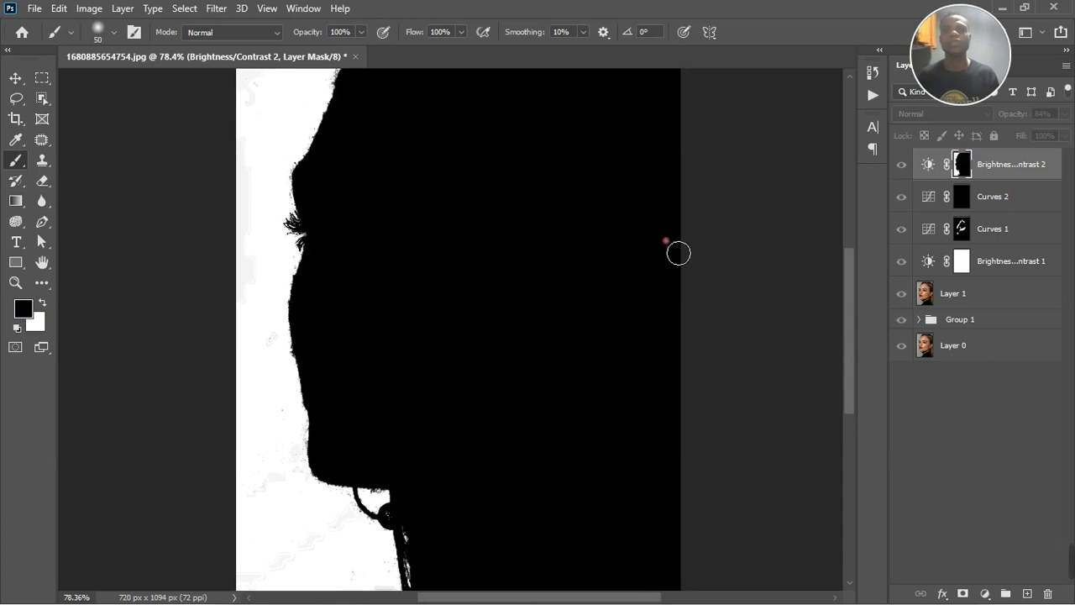
pyautogui.keyDown('alt'); pyautogui.click(972, 168); pyautogui.keyUp('alt')
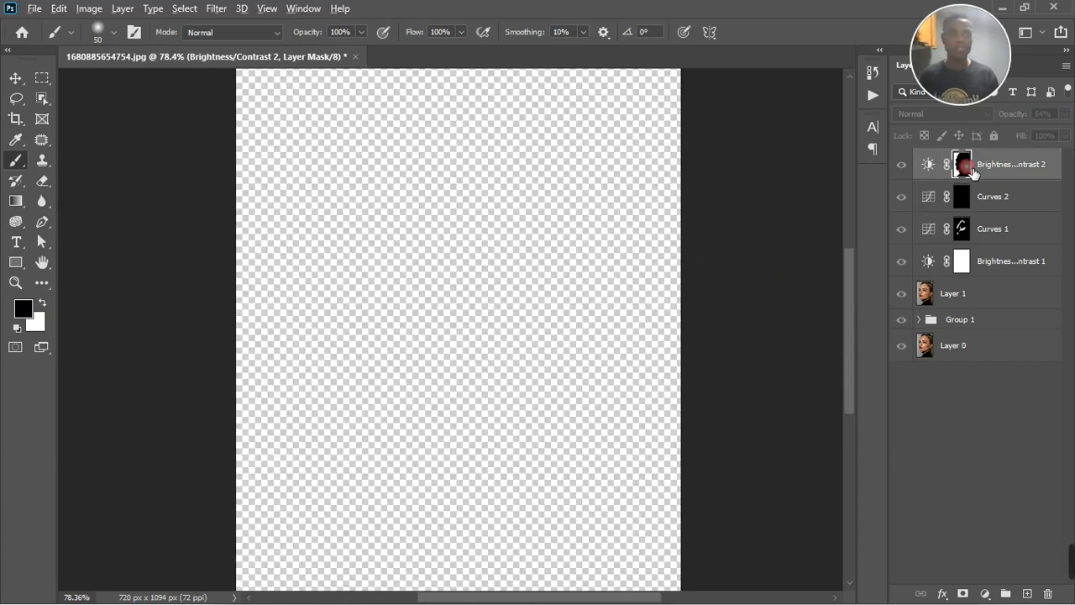
pyautogui.scroll(-3, 449, 301)
pyautogui.scroll(3, 450, 301)
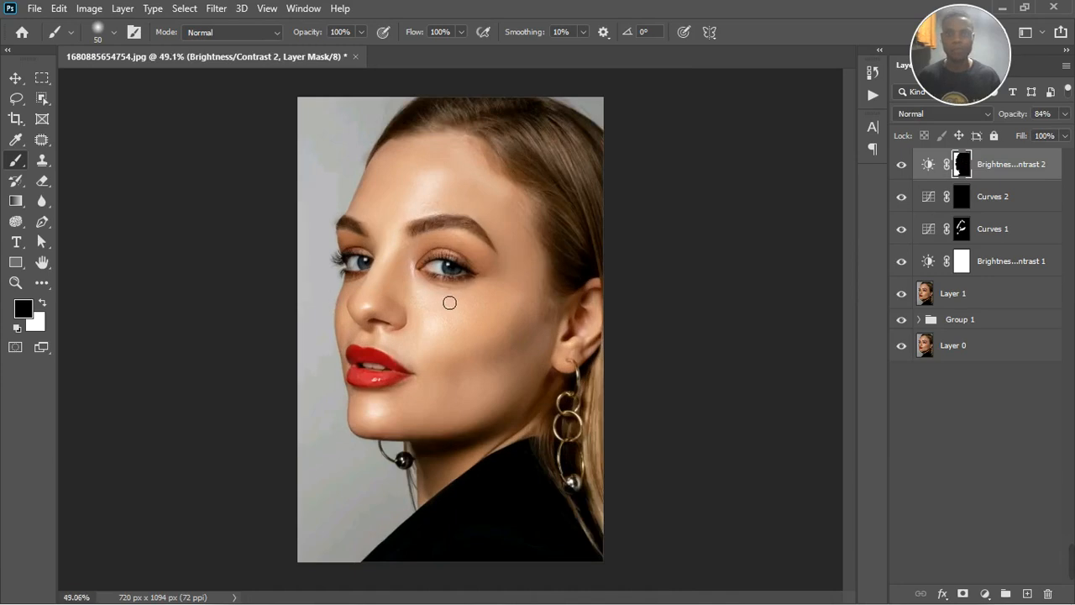
pyautogui.scroll(-2, 449, 303)
# - Add a Hue/Saturation adjustment layer on top with the Master saturation set to +19
pyautogui.click(986, 594)
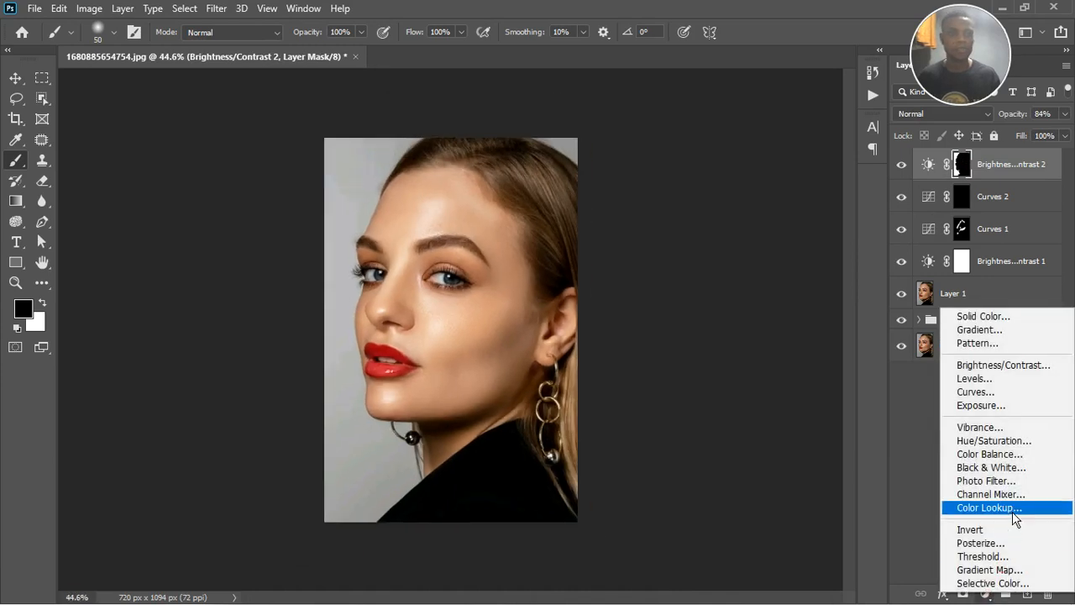
pyautogui.click(1002, 375)
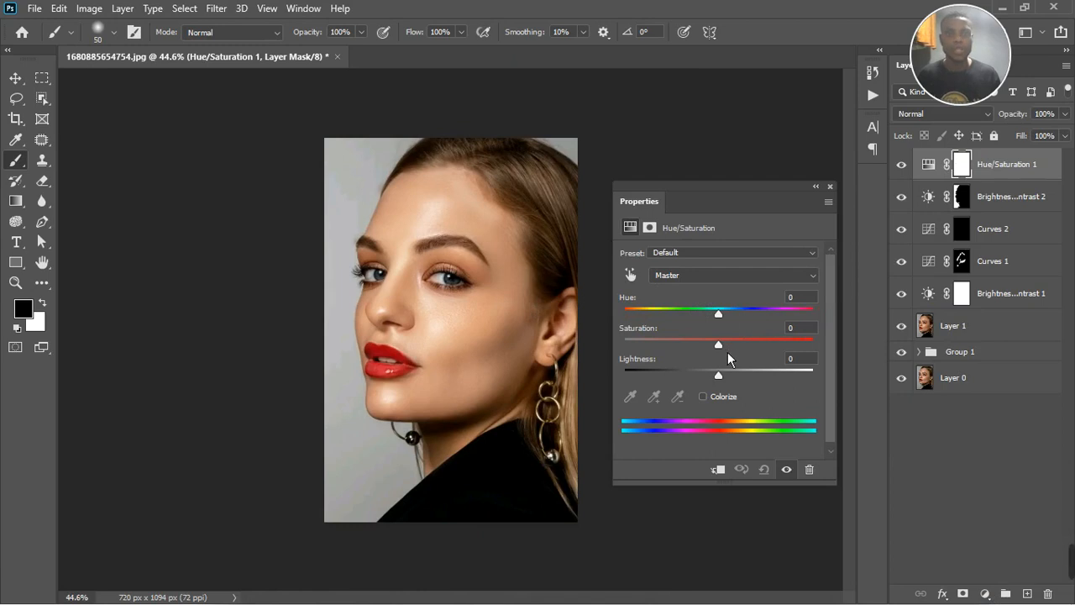
pyautogui.moveTo(728, 352); pyautogui.dragTo(744, 349)
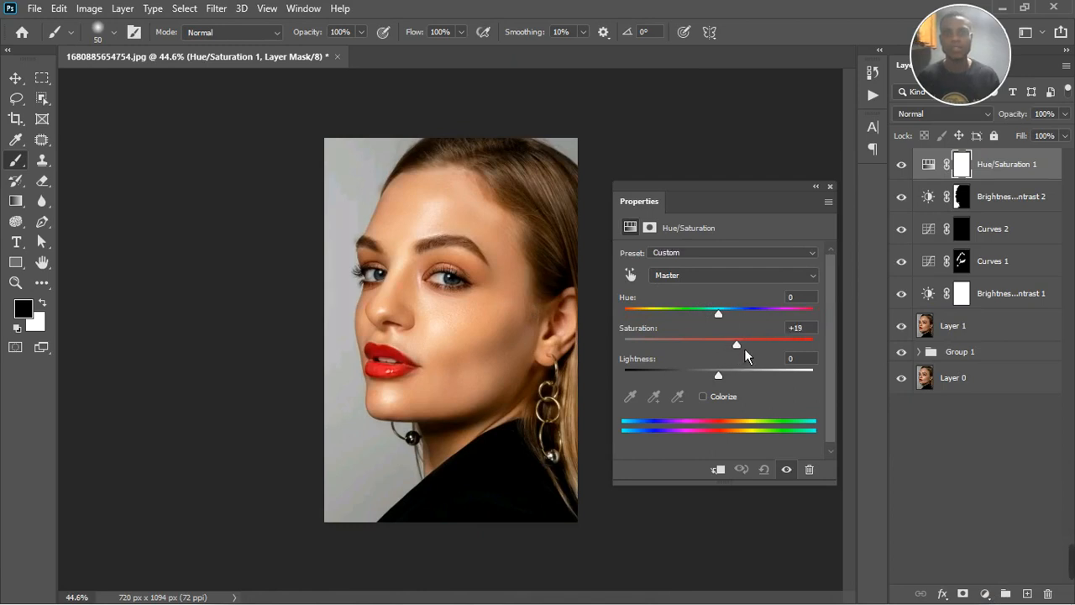
pyautogui.scroll(3, 507, 307)
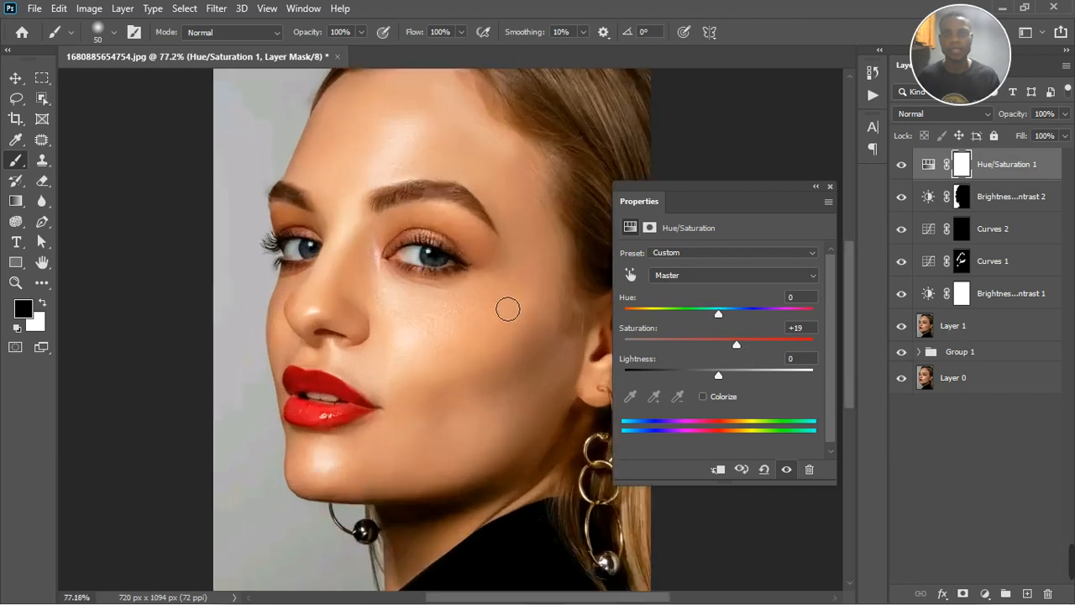
pyautogui.scroll(-1, 508, 307)
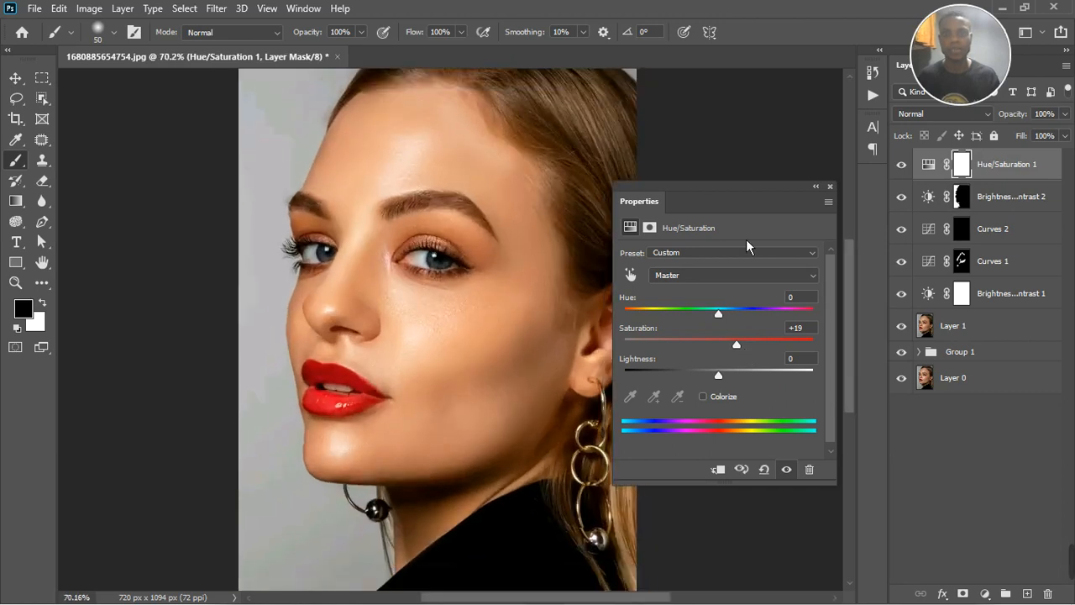
pyautogui.click(830, 187)
# - Add a Photo Filter adjustment layer above Brightness/Contrast 2 with Cooling Filter (82), and invert its mask to black
pyautogui.click(1009, 201)
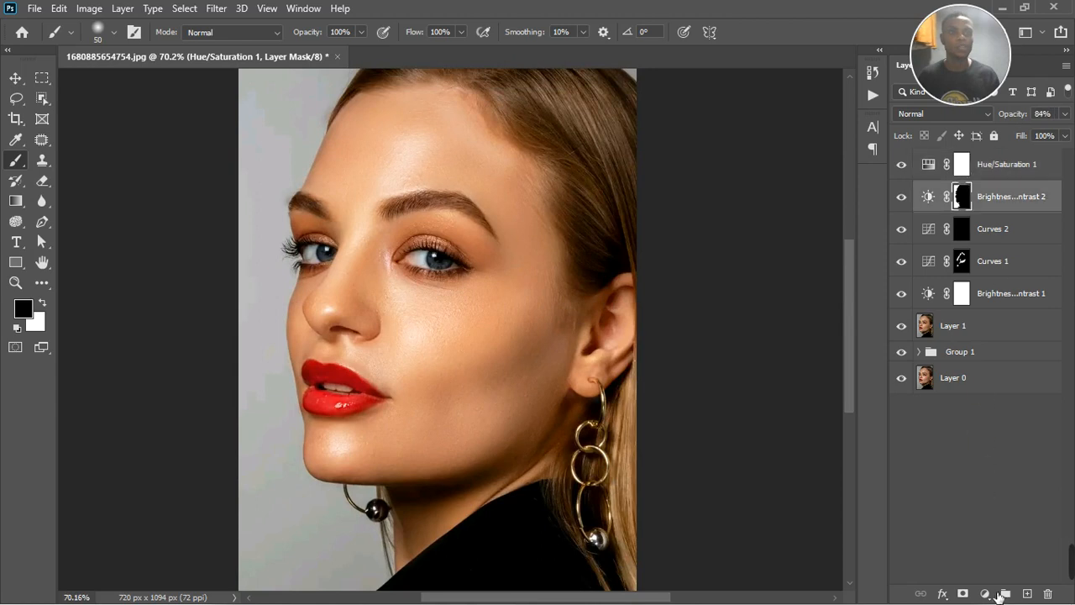
pyautogui.click(986, 594)
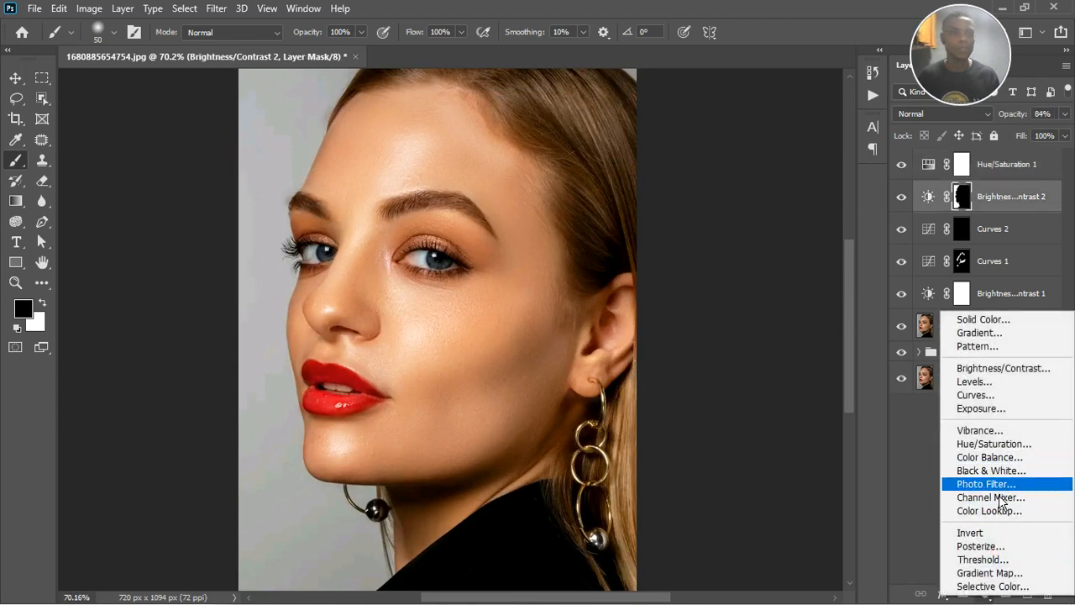
pyautogui.click(988, 485)
pyautogui.click(735, 255)
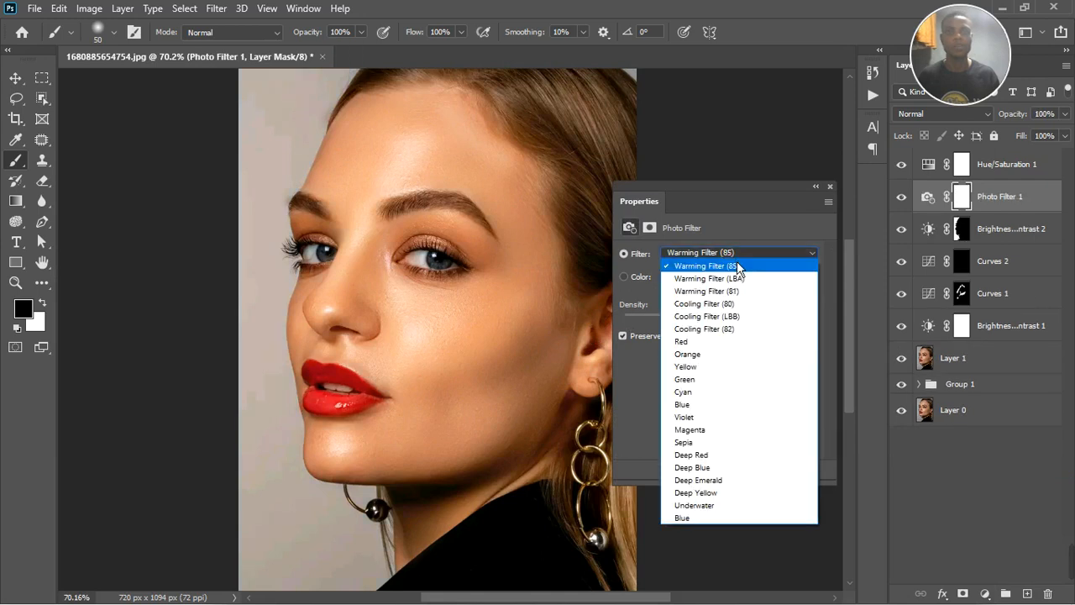
pyautogui.click(728, 331)
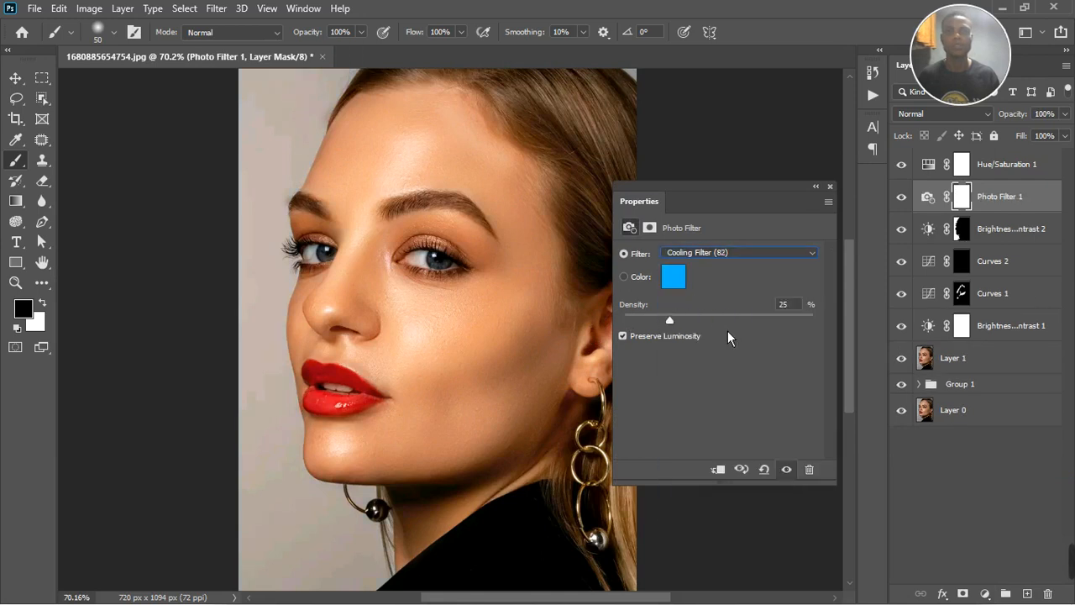
pyautogui.click(830, 186)
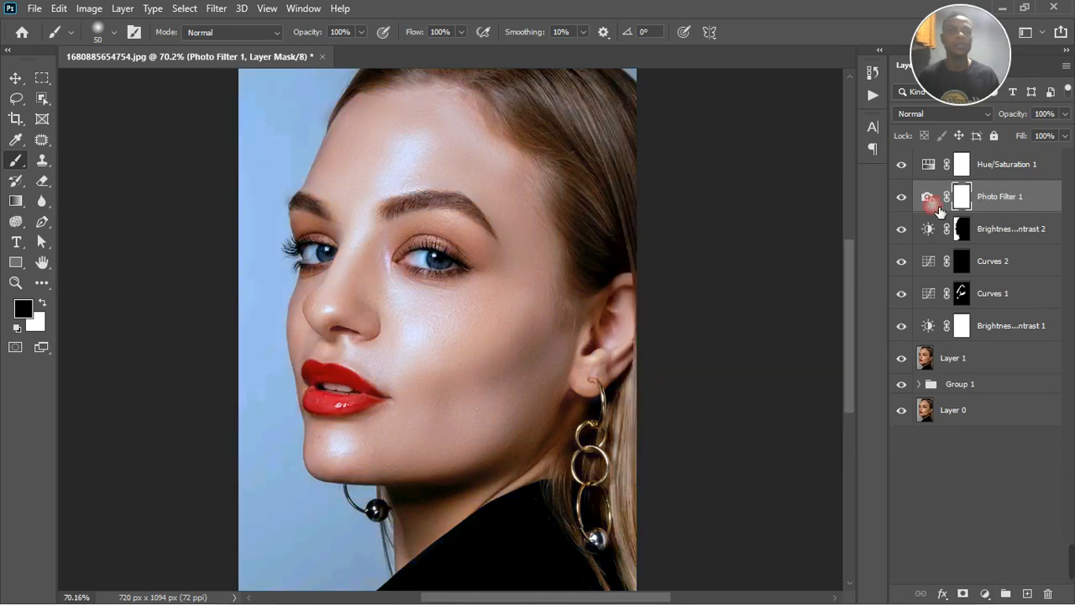
pyautogui.hotkey('ctrl', 'i')
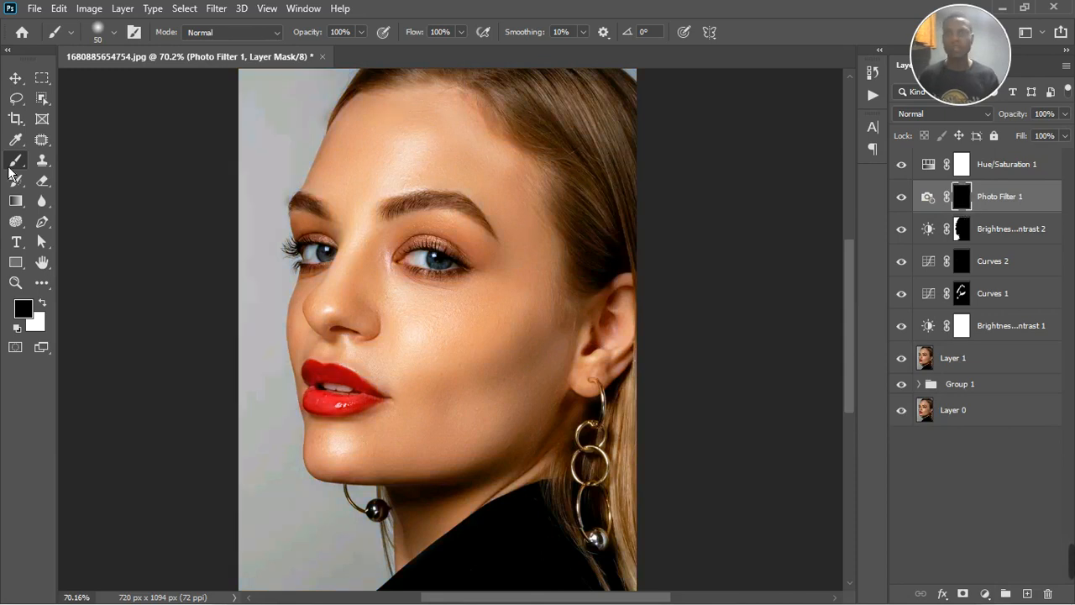
# - Paint white over the whites of both eyes in the Photo Filter 1 mask with a size 30 brush
pyautogui.scroll(3, 355, 297)
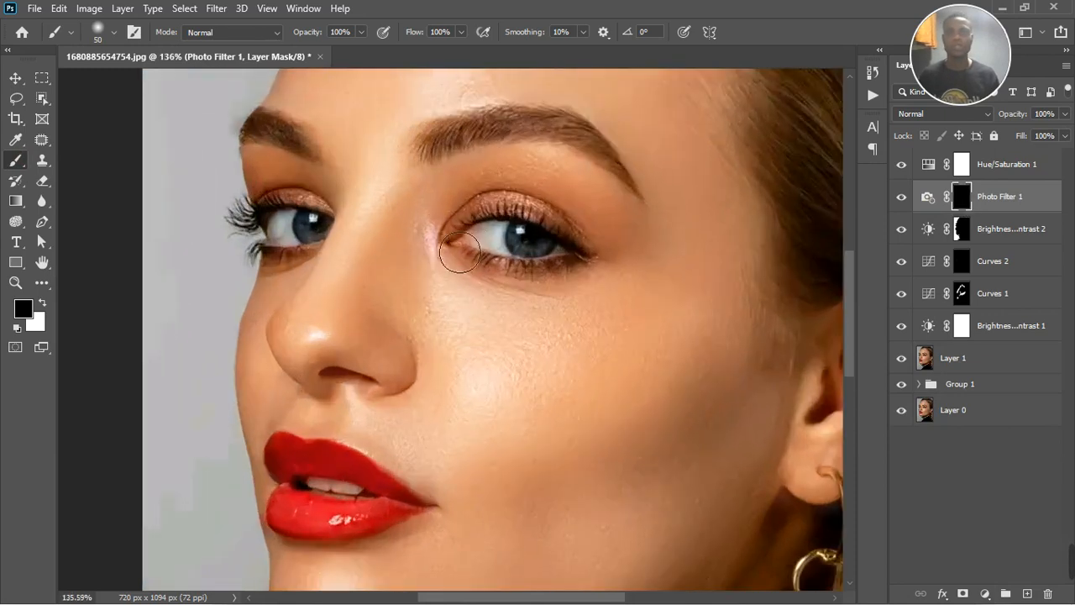
pyautogui.press('x')
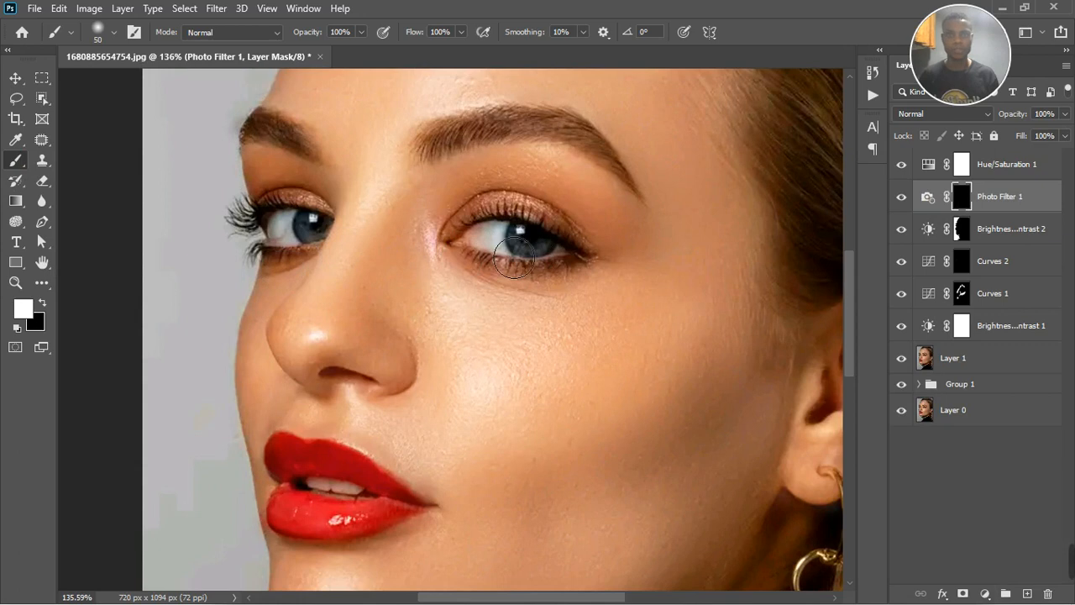
pyautogui.press('[')
pyautogui.press('[')
pyautogui.moveTo(504, 252); pyautogui.dragTo(510, 255)
pyautogui.moveTo(309, 216)
pyautogui.mouseDown()
pyautogui.moveTo(278, 238)
pyautogui.moveTo(301, 245)
pyautogui.mouseUp()
pyautogui.scroll(-3, 390, 234)
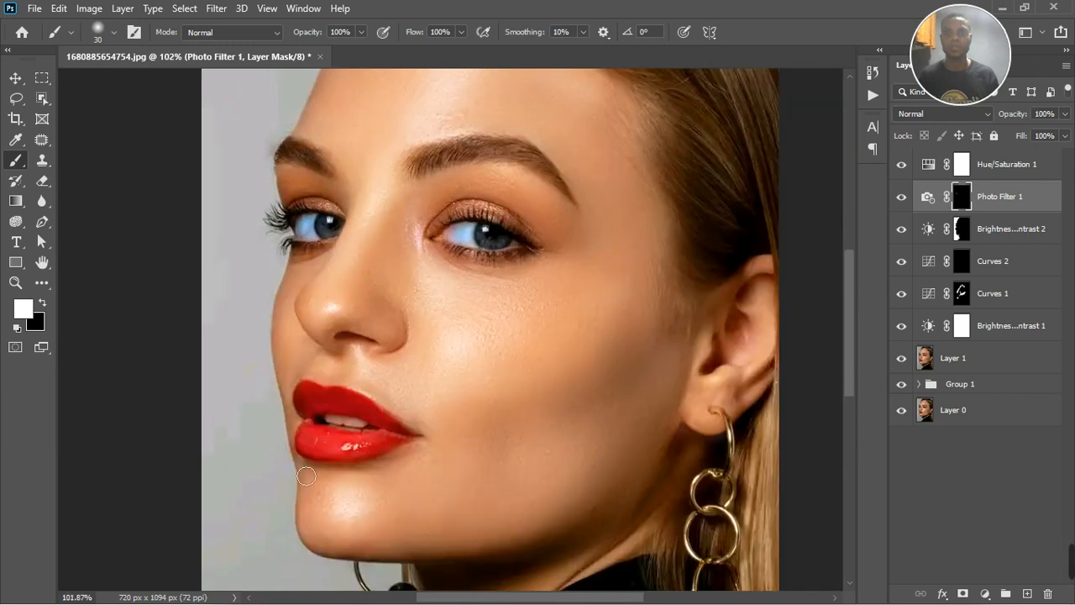
# - Paint white over the teeth in the Photo Filter 1 mask with a size 15 brush, and return to the full image
pyautogui.scroll(5, 327, 437)
pyautogui.scroll(1, 363, 427)
pyautogui.press('[')
pyautogui.press('[')
pyautogui.press('[')
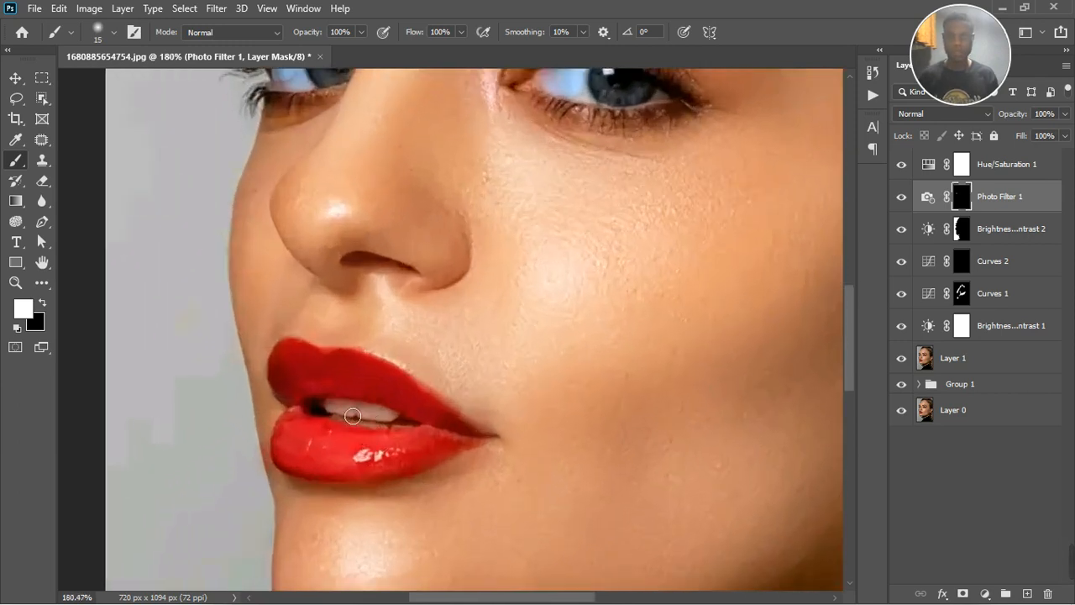
pyautogui.moveTo(378, 423)
pyautogui.mouseDown()
pyautogui.moveTo(405, 427)
pyautogui.moveTo(384, 433)
pyautogui.moveTo(337, 423)
pyautogui.moveTo(420, 428)
pyautogui.mouseUp()
pyautogui.scroll(-5, 431, 375)
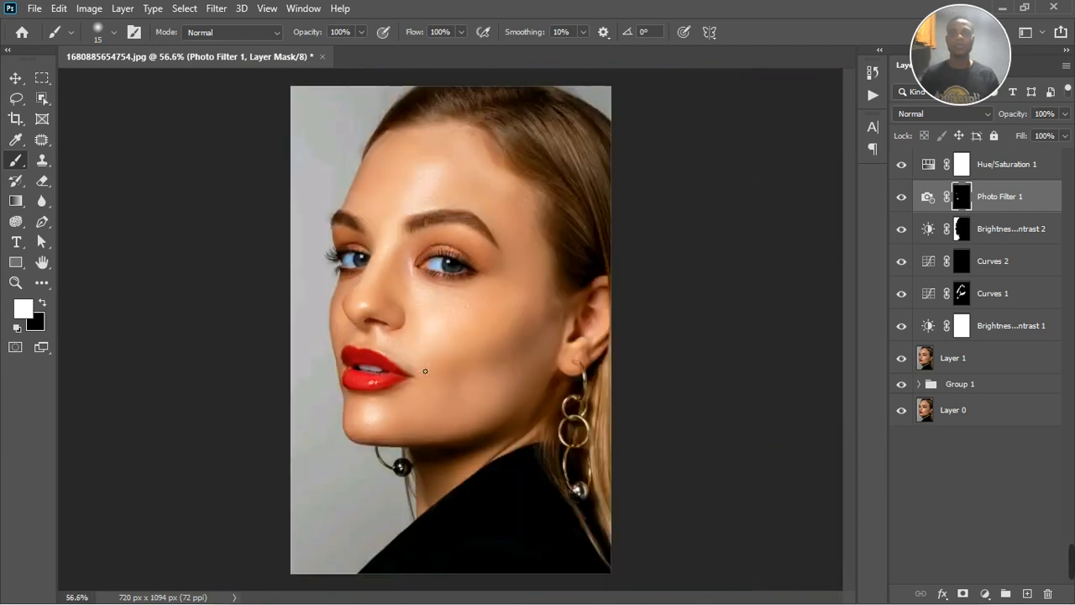
pyautogui.scroll(-2, 840, 251)
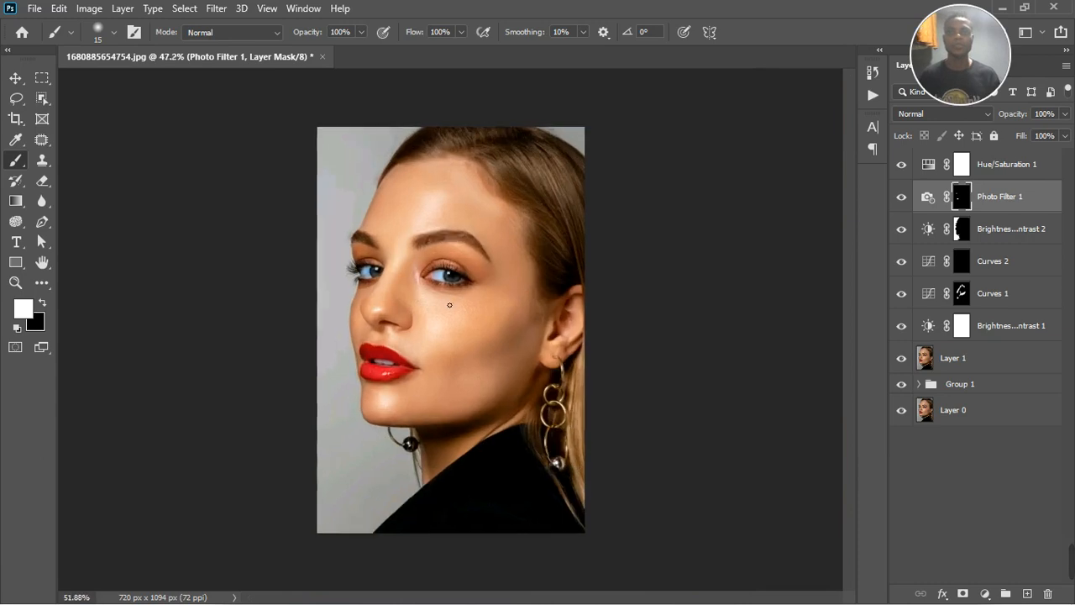
# - Stamp all visible layers into a new top layer and group the layers from Hue/Saturation 1 down to Brightness/Contrast 1
pyautogui.click(1010, 177)
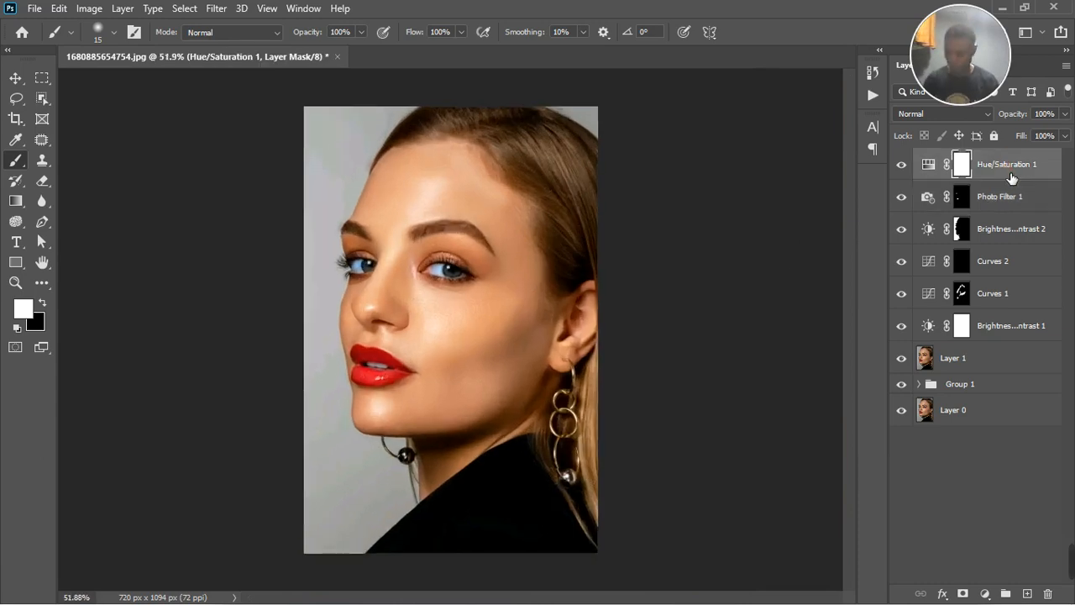
pyautogui.hotkey('ctrl', 'shift', 'alt', 'e')
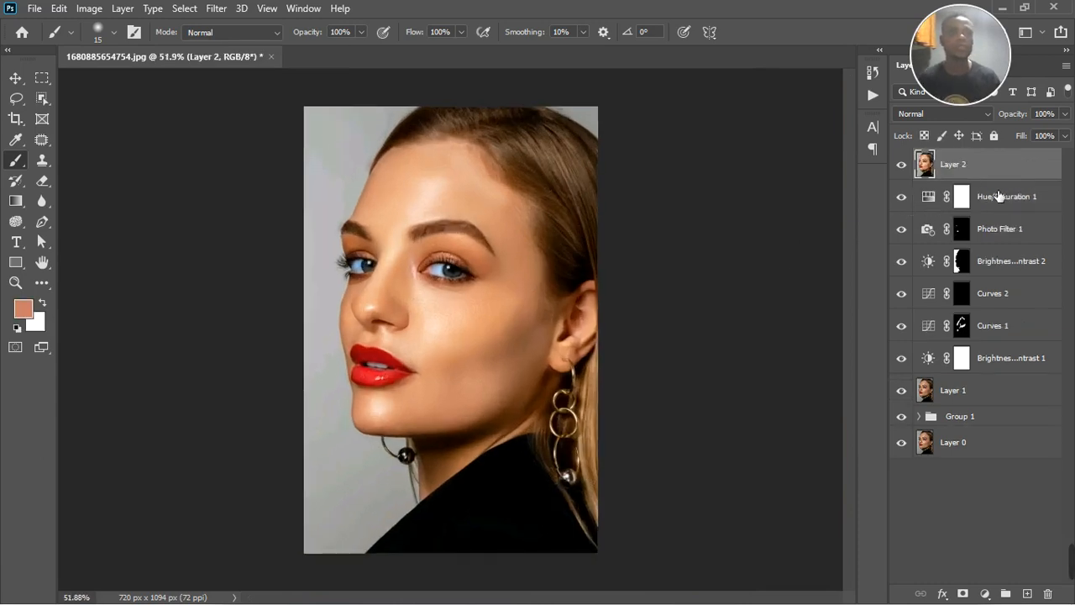
pyautogui.click(1000, 197)
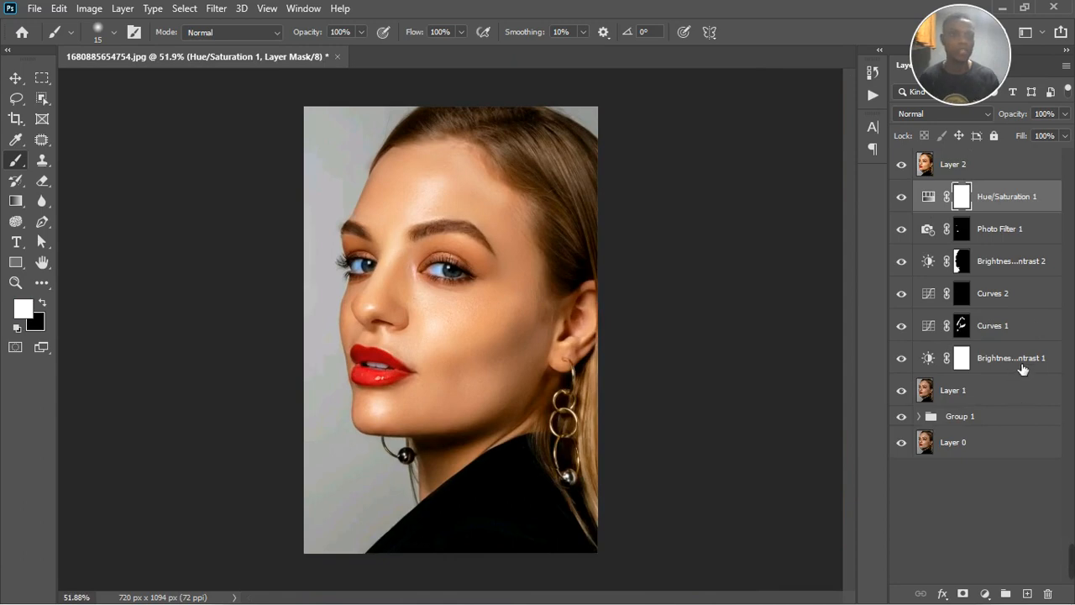
pyautogui.keyDown('shift'); pyautogui.click(1022, 369); pyautogui.keyUp('shift')
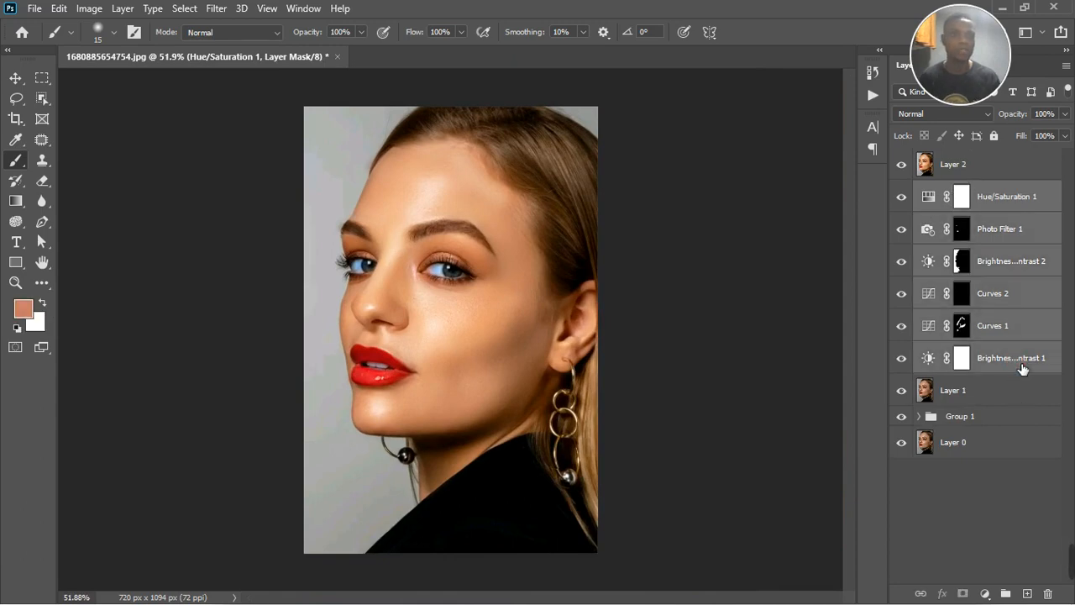
pyautogui.click(1005, 594)
# - Hide the new adjustment group, Layer 1 and Group 1, and toggle the stamped layer to compare the retouched portrait with the original
pyautogui.click(901, 189)
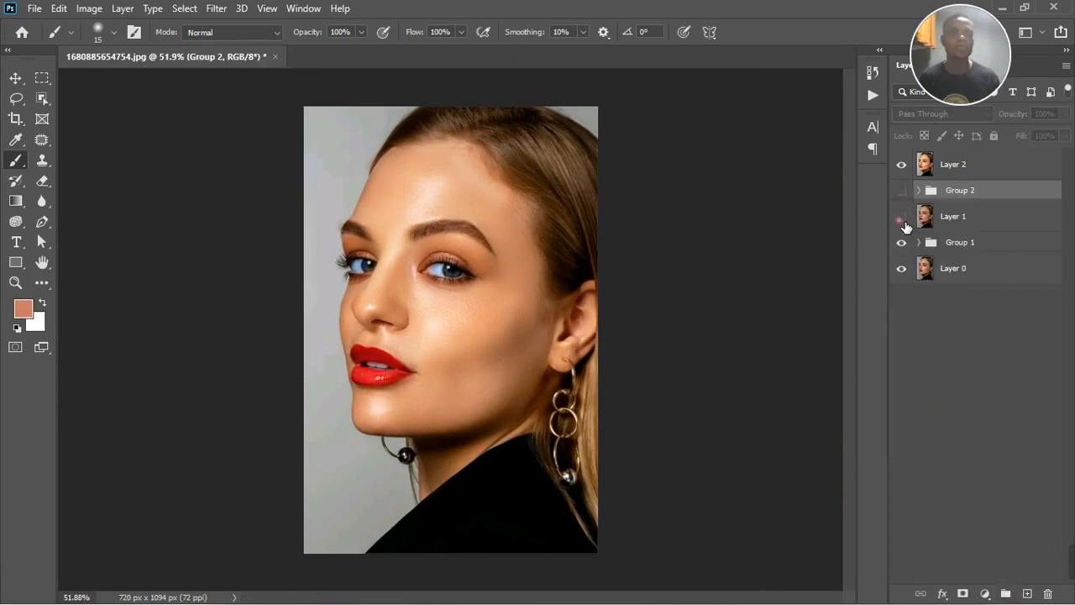
pyautogui.click(903, 244)
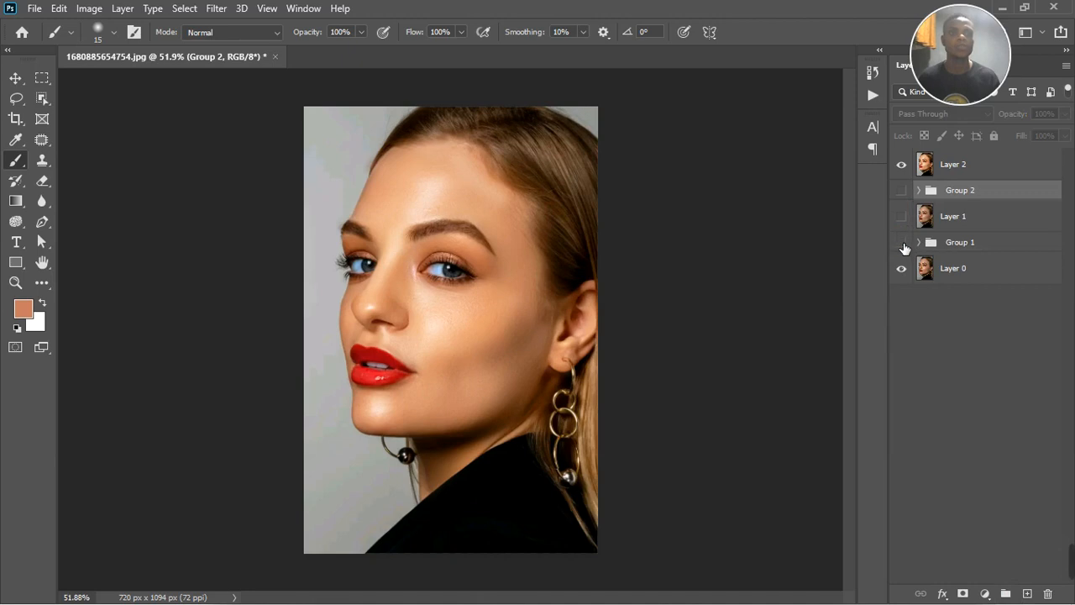
pyautogui.click(902, 165)
pyautogui.click(901, 166)
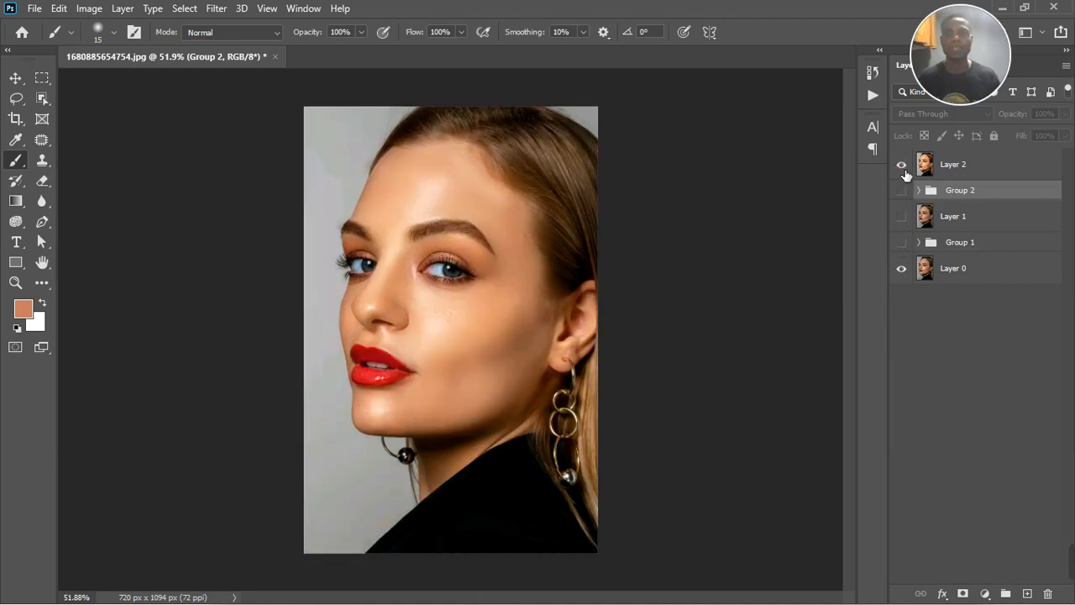
pyautogui.scroll(2, 409, 338)
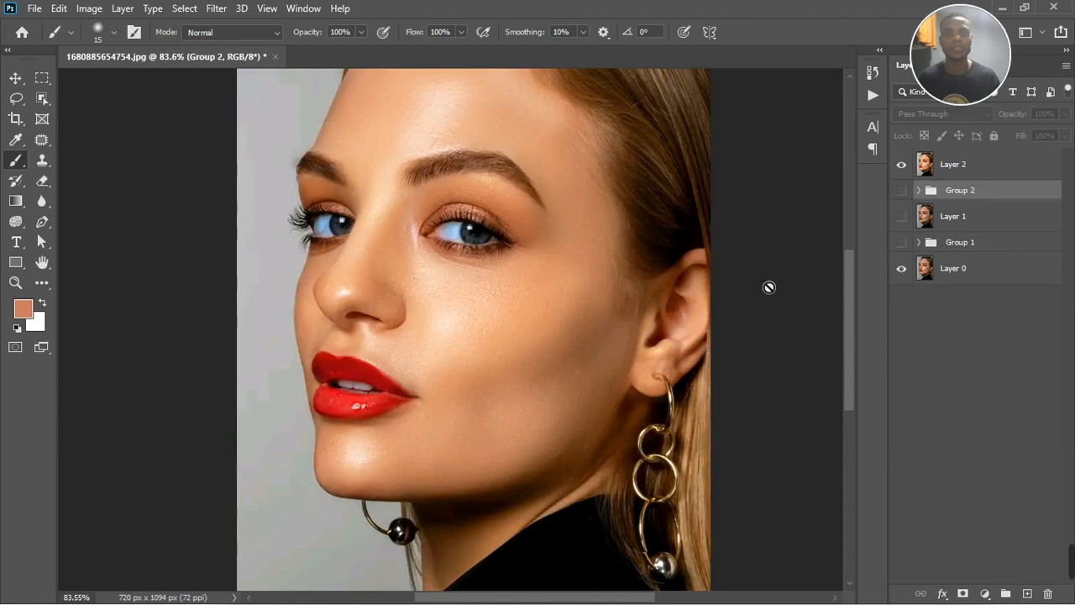
pyautogui.moveTo(856, 348); pyautogui.dragTo(860, 327)
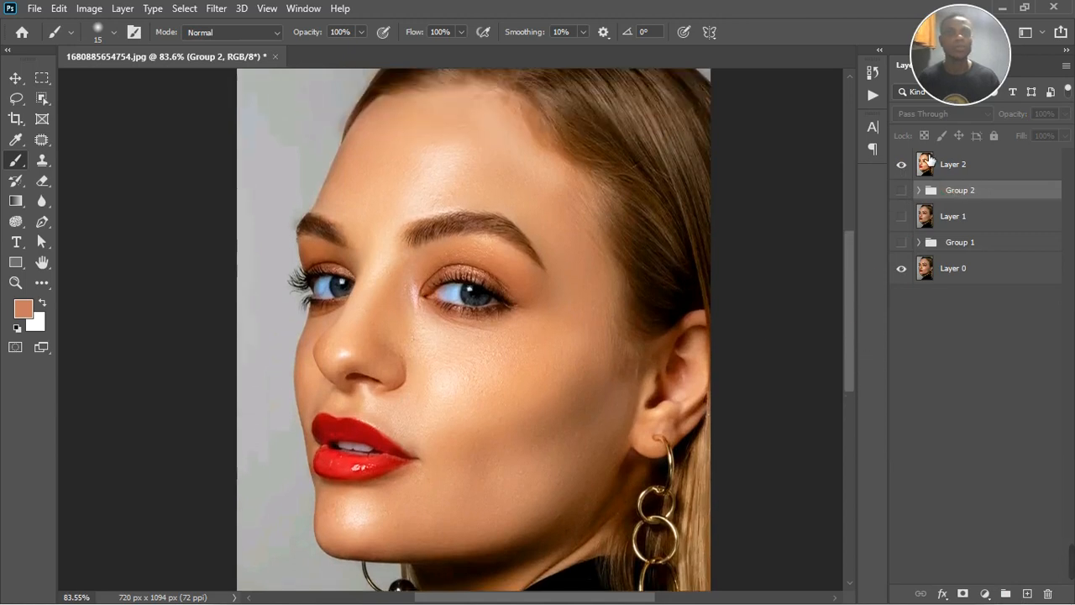
pyautogui.click(906, 167)
pyautogui.click(905, 166)
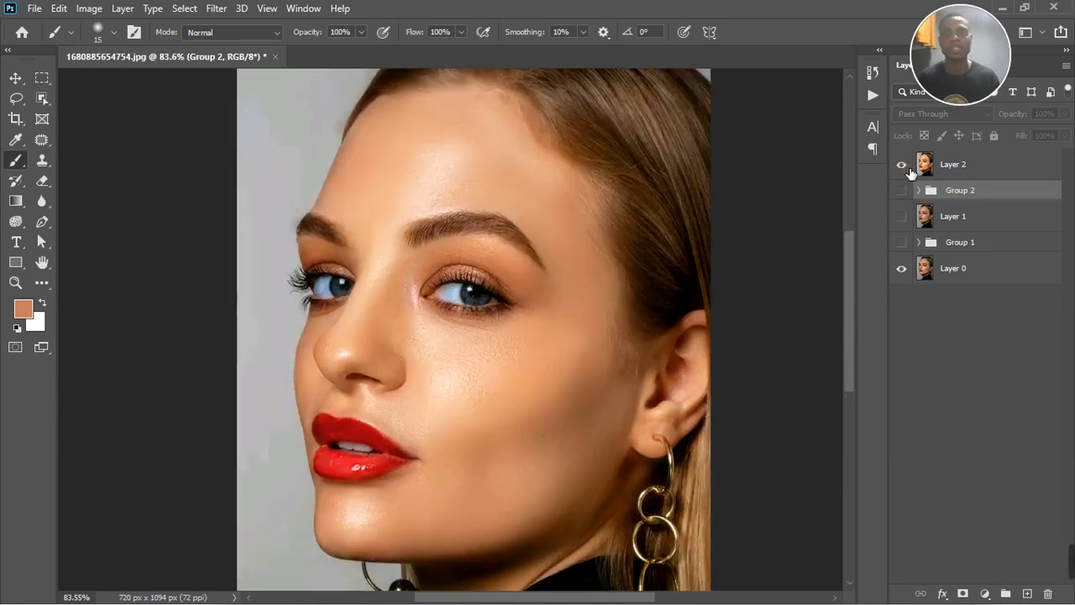